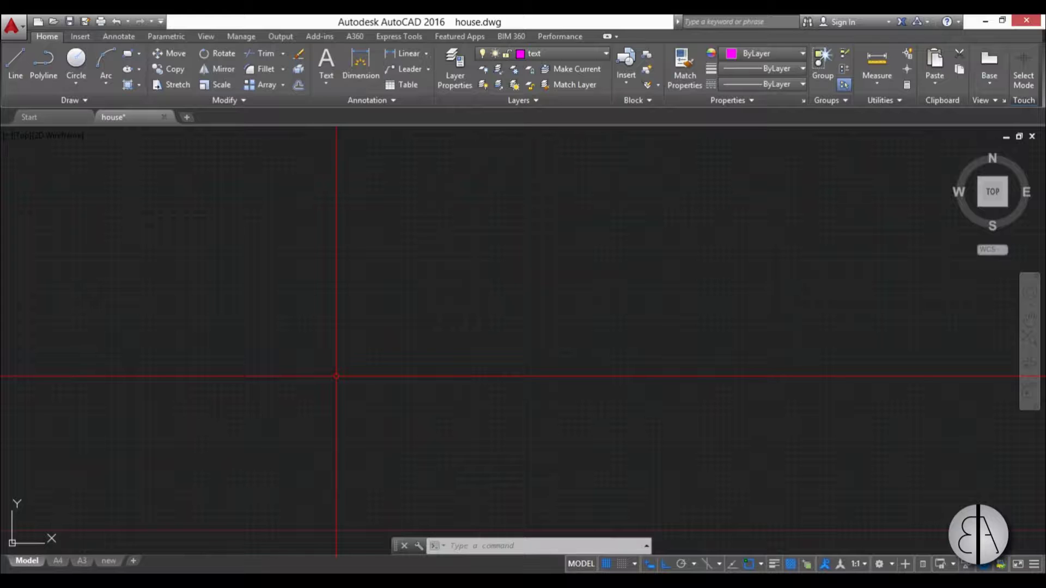
# Create a new text style named style1
pyautogui.write('ST')
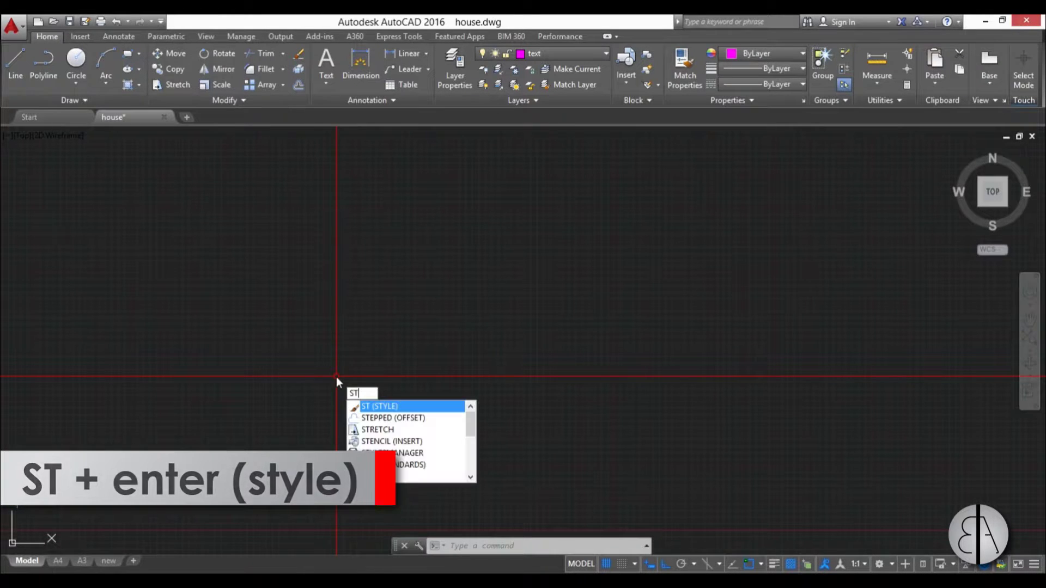
pyautogui.press('Return')
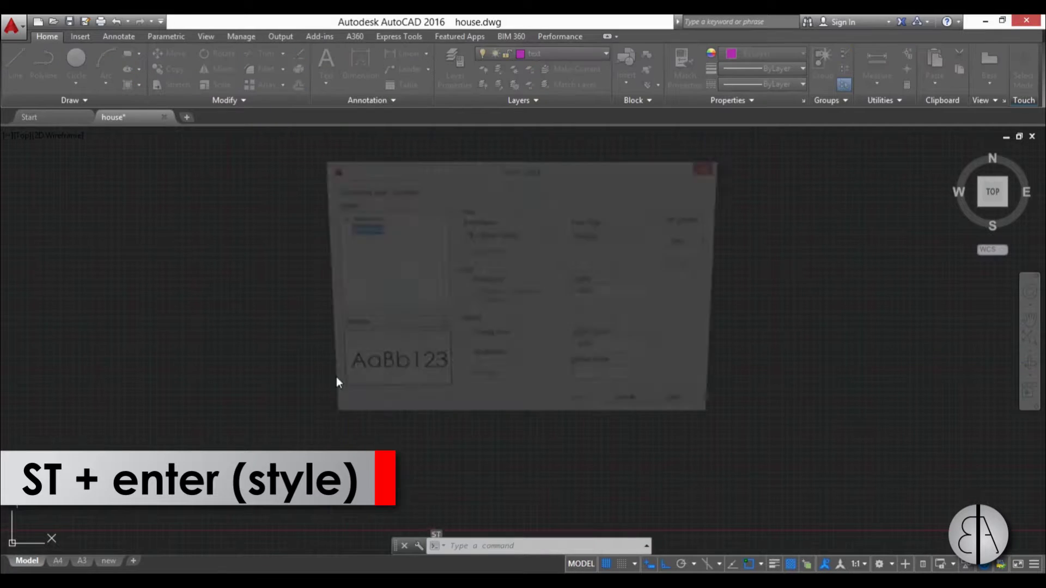
pyautogui.moveTo(492, 178); pyautogui.dragTo(490, 181)
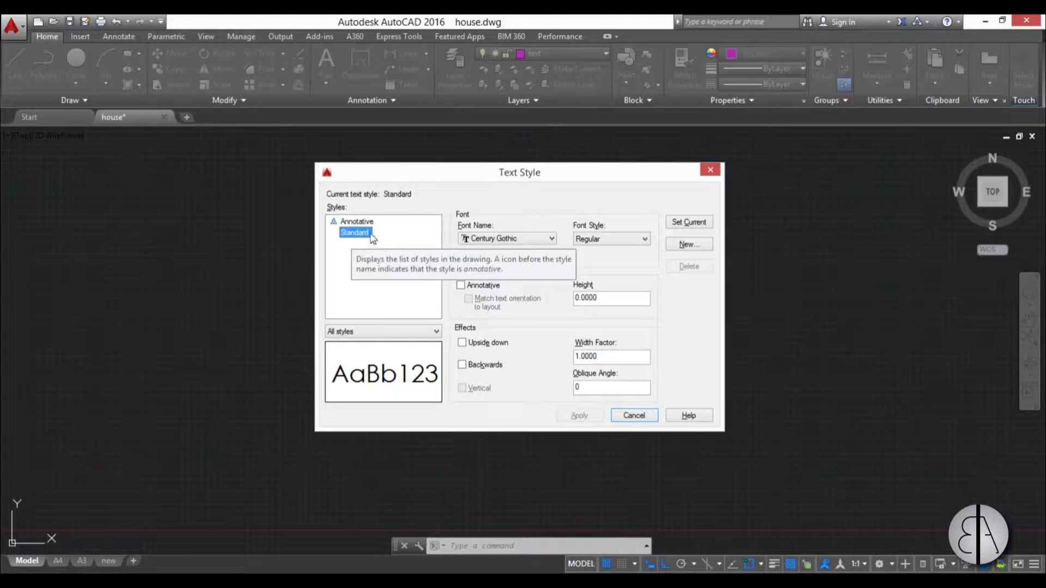
pyautogui.click(680, 248)
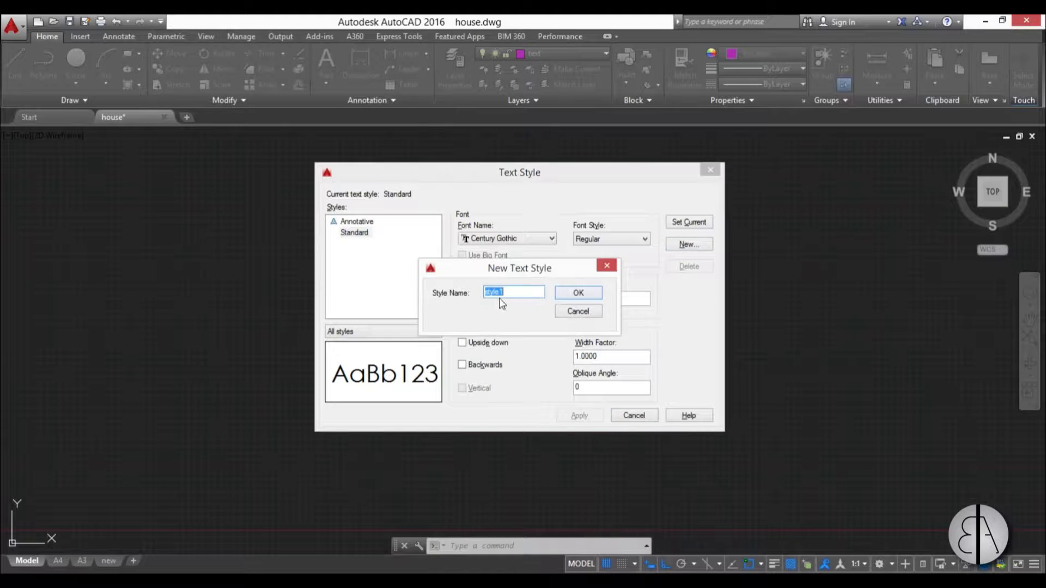
pyautogui.click(578, 294)
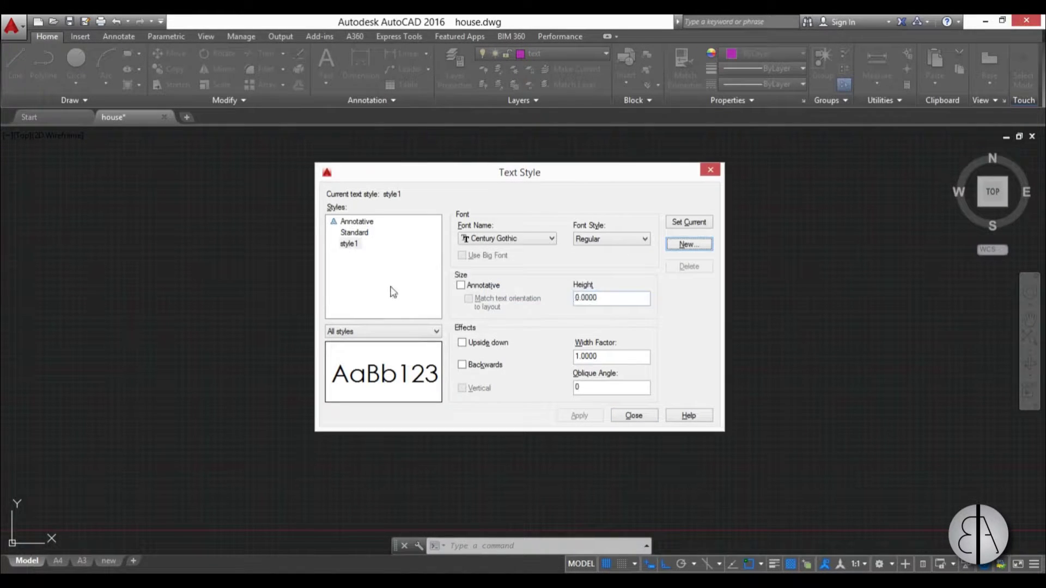
# Set the font of the style1 text style to Arial
pyautogui.click(522, 243)
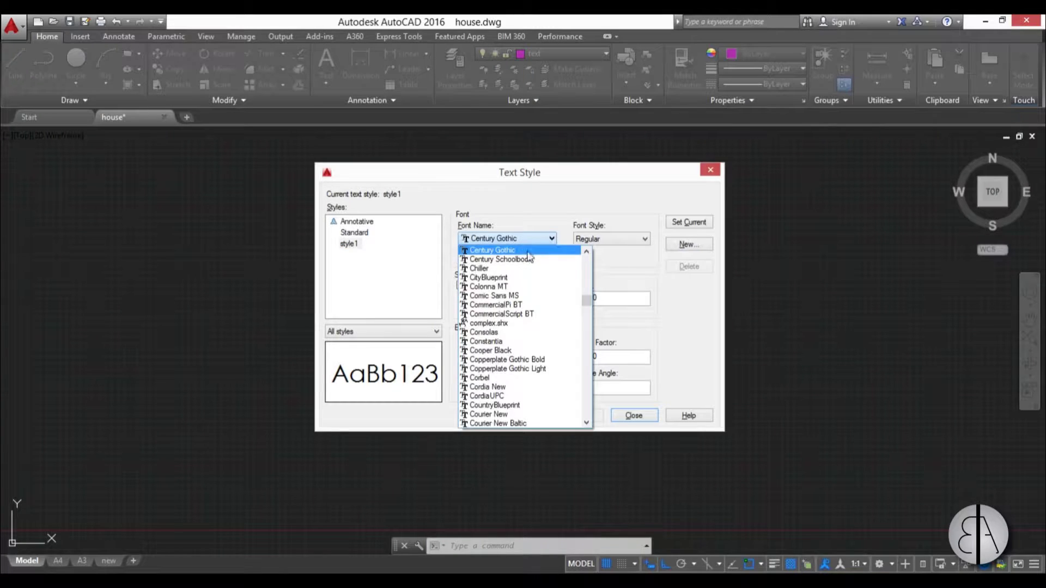
pyautogui.moveTo(587, 299); pyautogui.dragTo(589, 277)
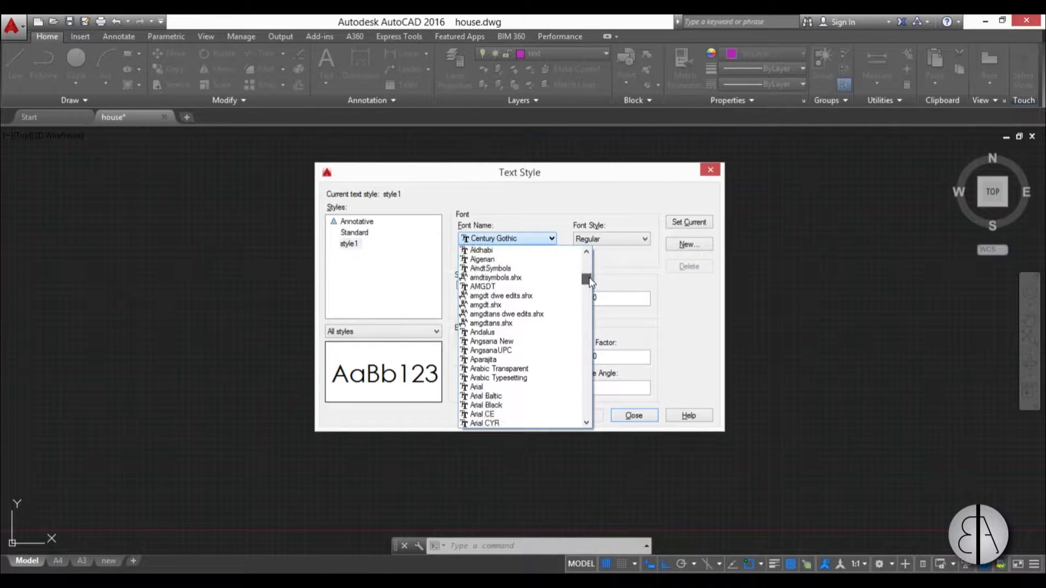
pyautogui.click(484, 390)
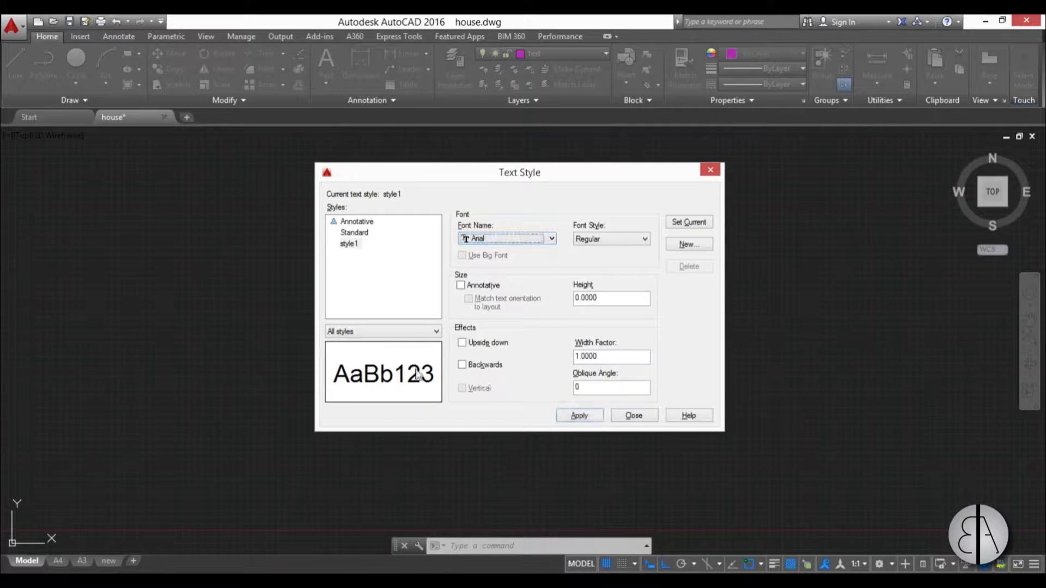
# Try the Bold and Bold Italic font styles on style1 and set it back to Regular
pyautogui.click(606, 242)
pyautogui.click(599, 251)
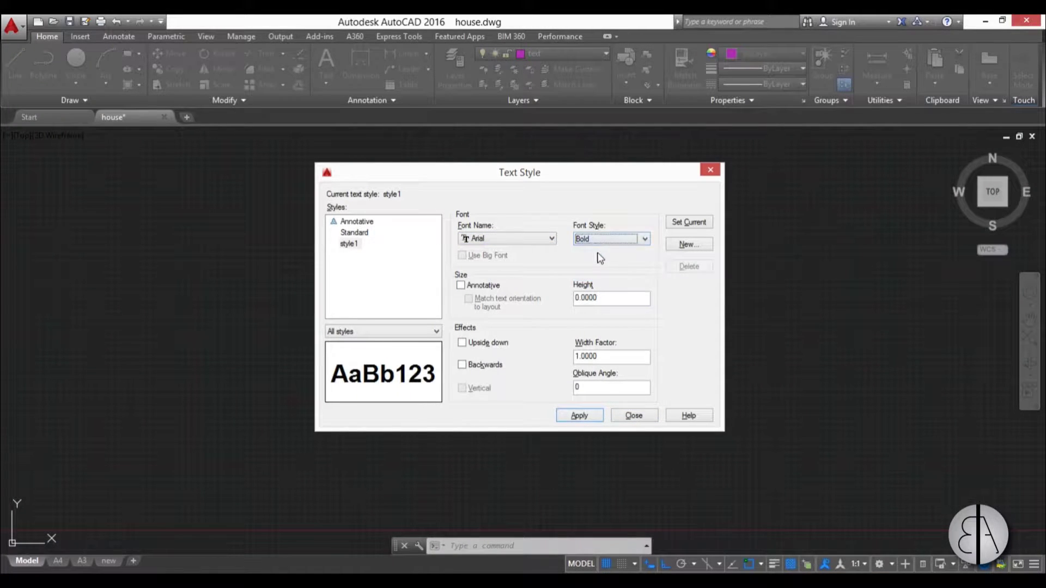
pyautogui.click(604, 240)
pyautogui.click(602, 259)
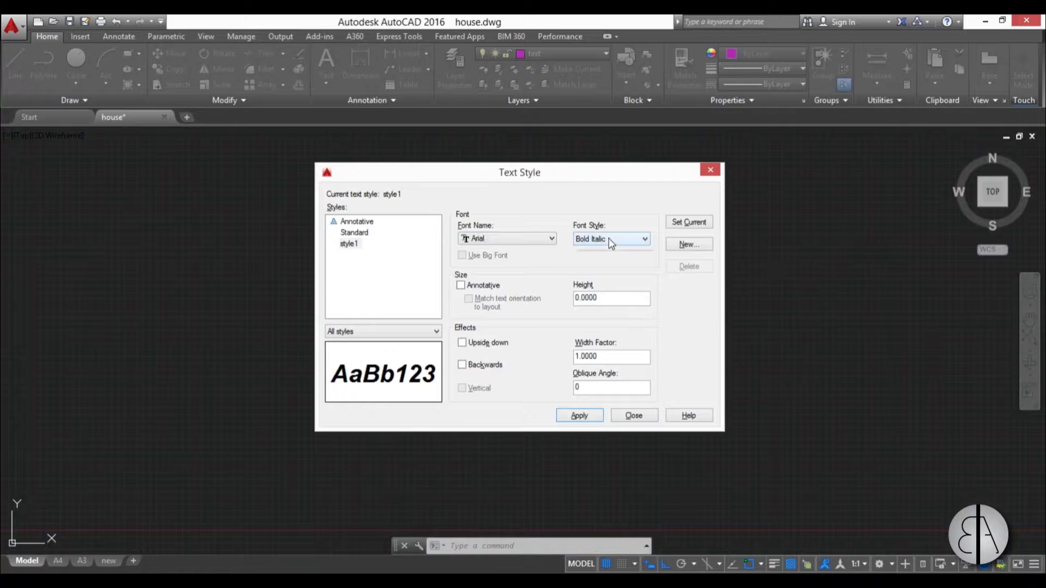
pyautogui.click(609, 238)
pyautogui.click(599, 277)
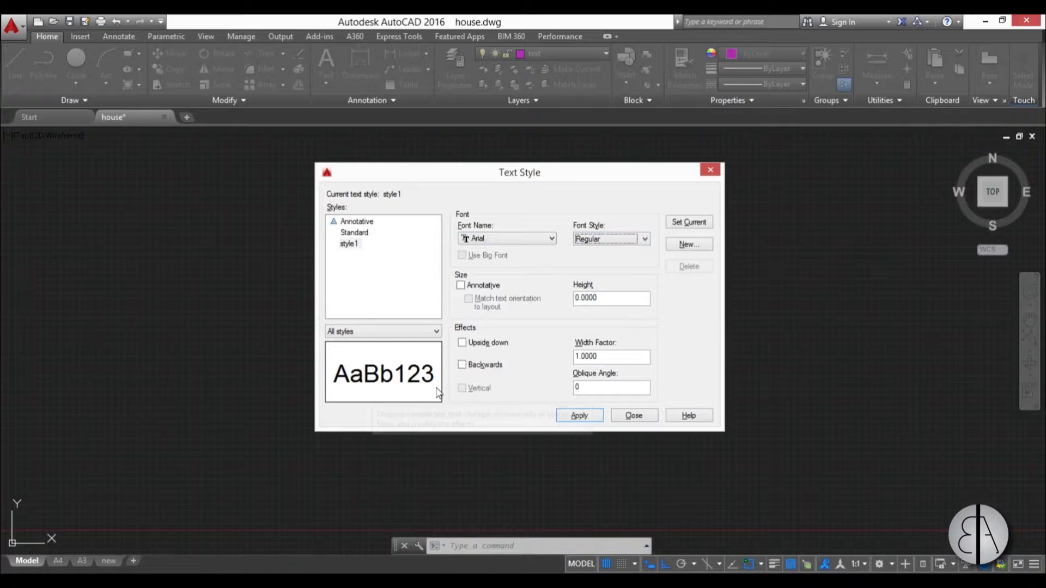
# Try a width factor of 2 for style1 and set it back to 1
pyautogui.doubleClick(604, 358)
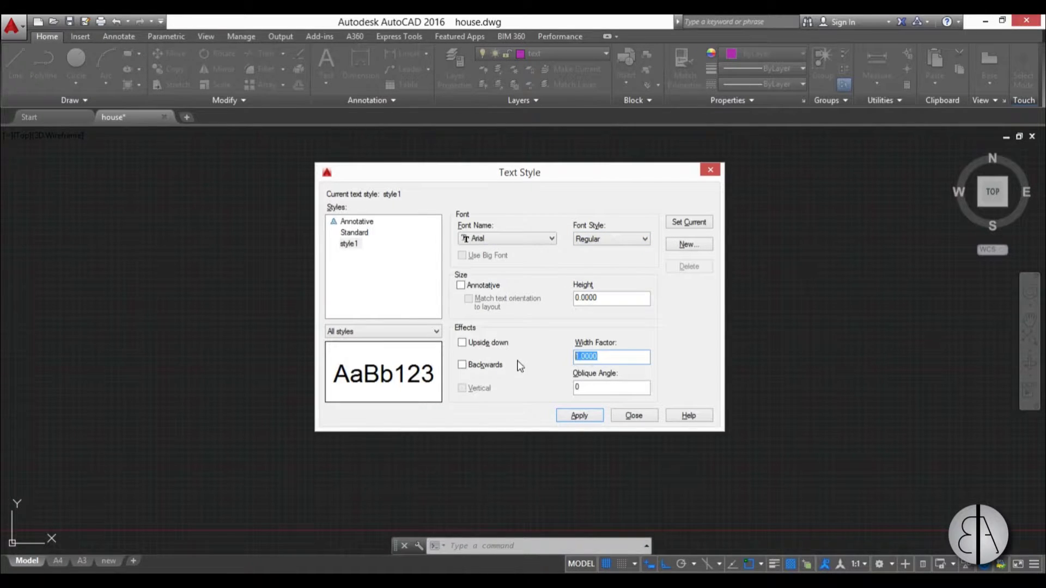
pyautogui.write('2')
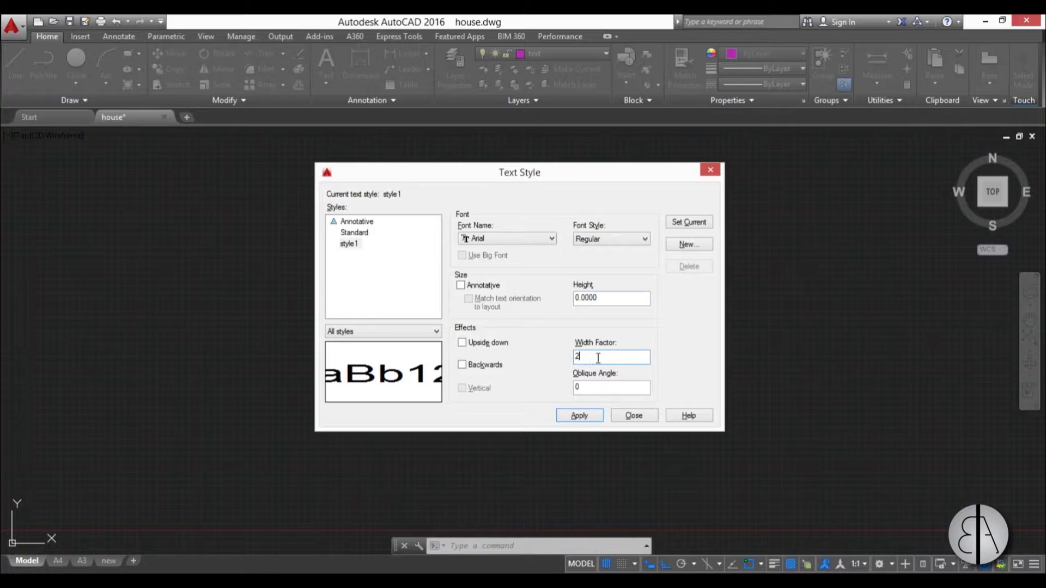
pyautogui.moveTo(598, 357); pyautogui.dragTo(547, 365)
pyautogui.write('1')
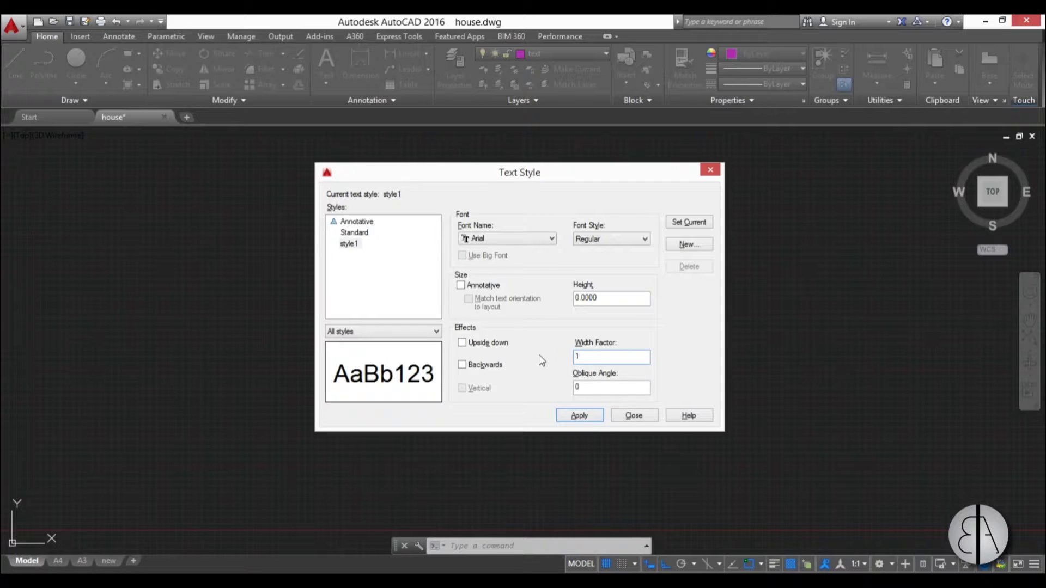
# Make style1 the current text style, saving its changes, and close the text style settings
pyautogui.click(603, 390)
pyautogui.click(356, 246)
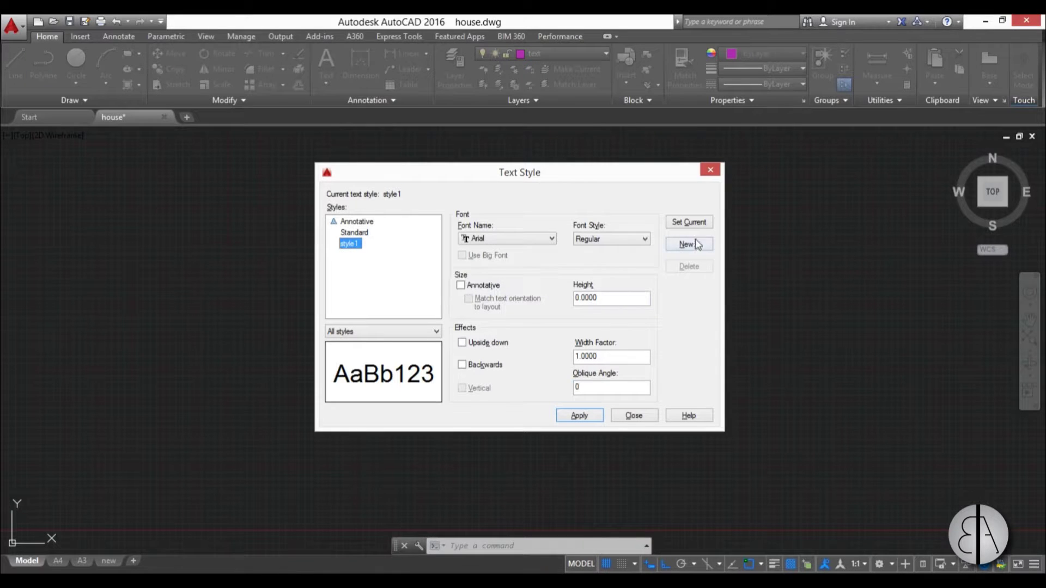
pyautogui.click(688, 223)
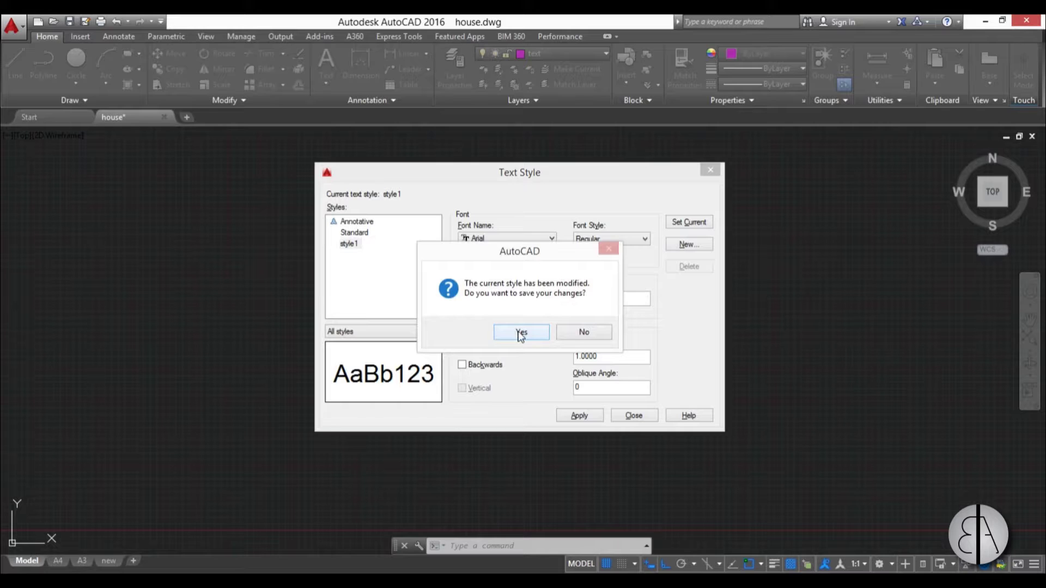
pyautogui.click(520, 333)
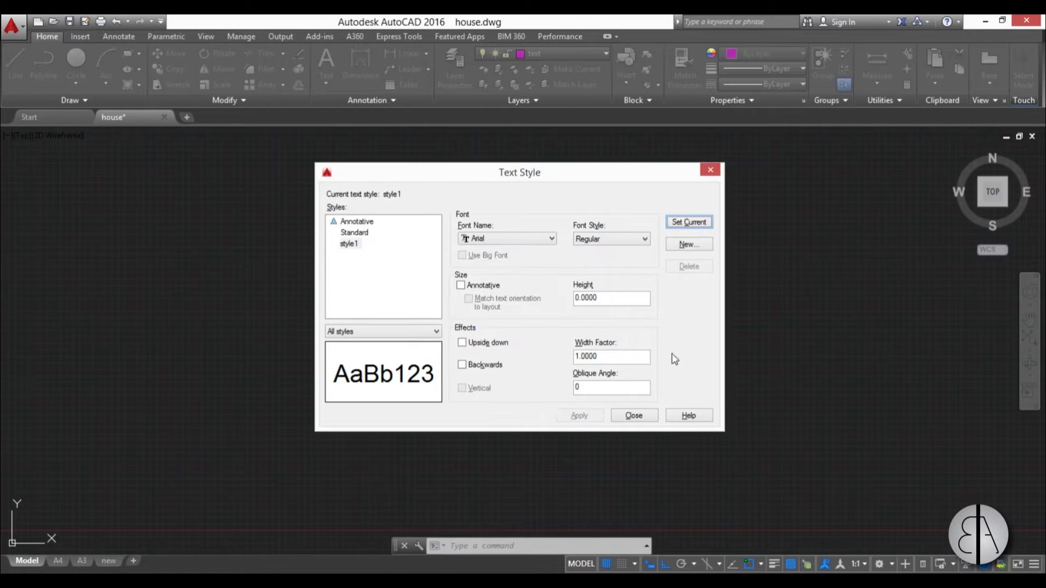
pyautogui.click(633, 416)
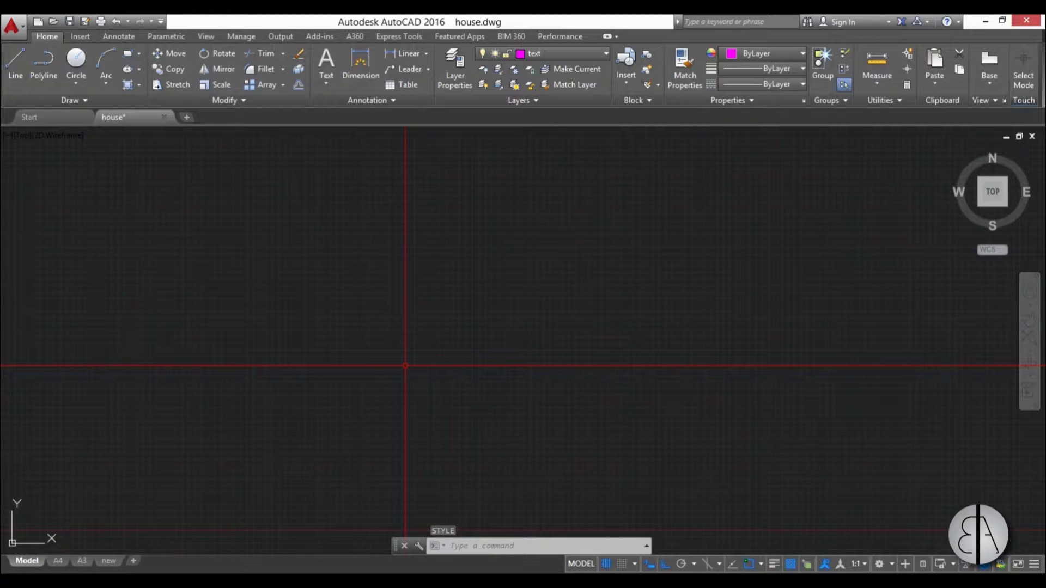
# Place the single-line text "balkan architect" in the empty drawing area, picking its height freehand and using a rotation angle of 0
pyautogui.write('TEXT')
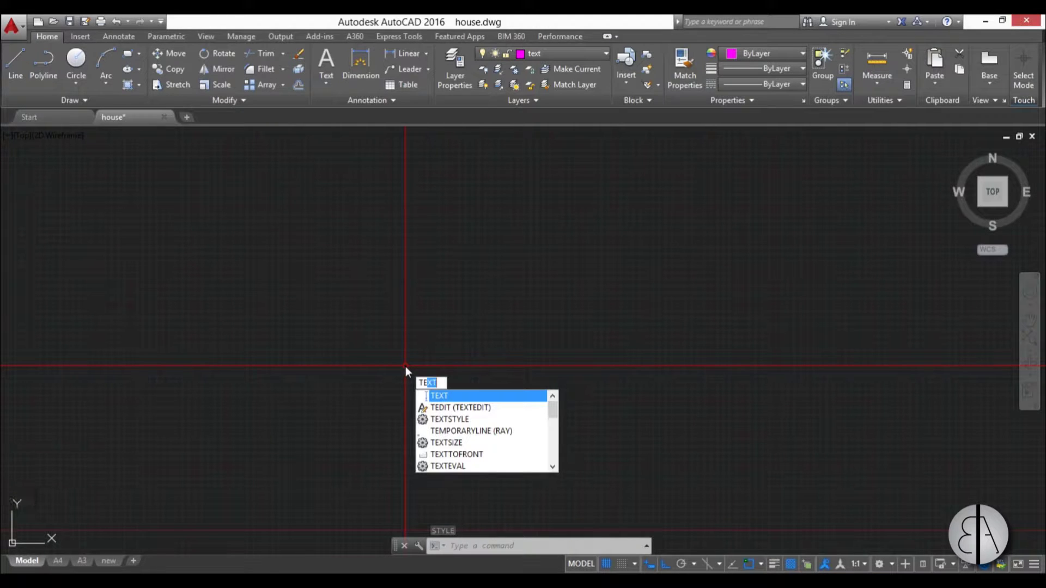
pyautogui.press('Return')
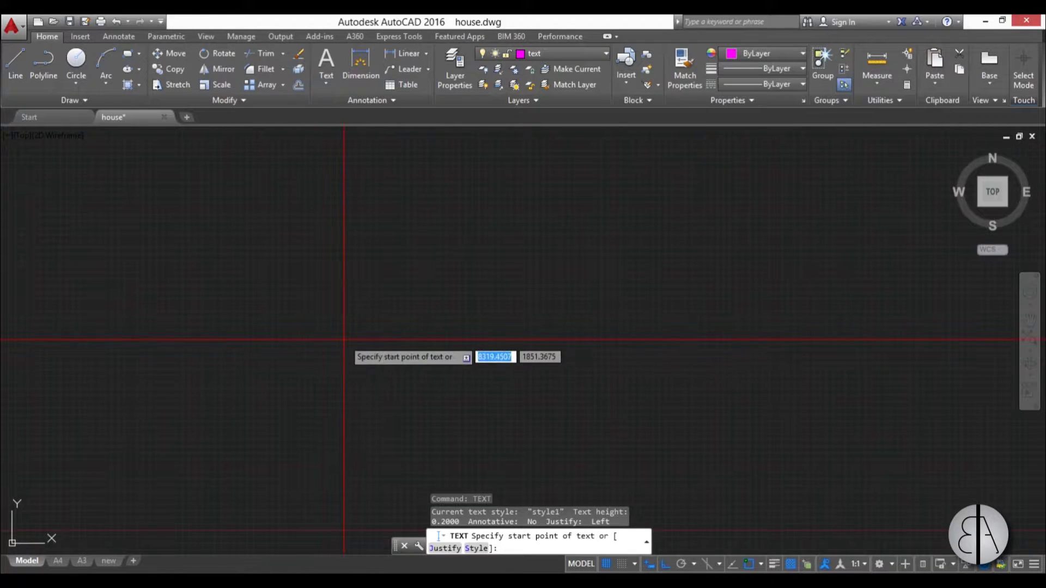
pyautogui.click(343, 344)
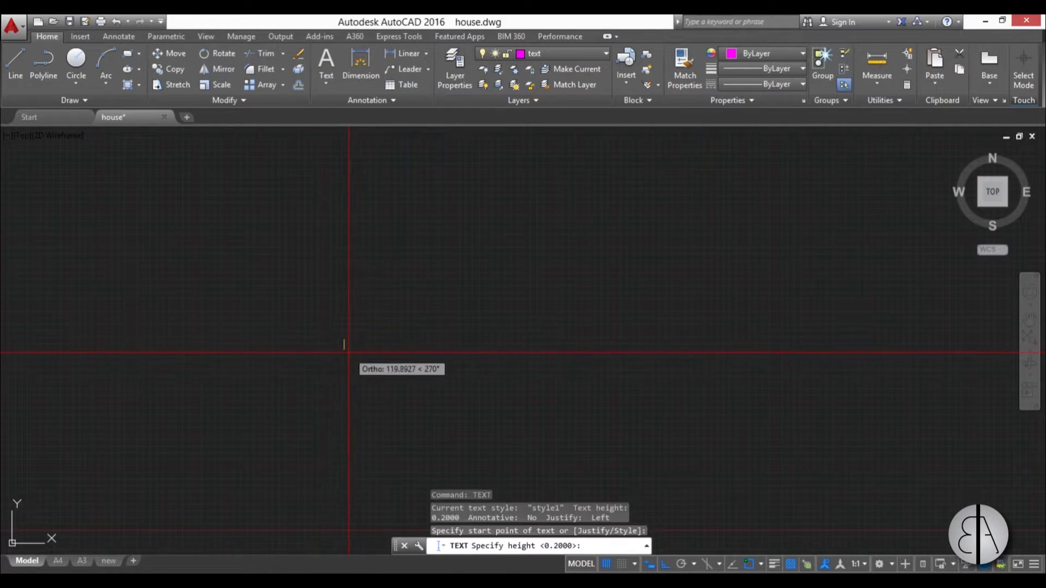
pyautogui.click(351, 320)
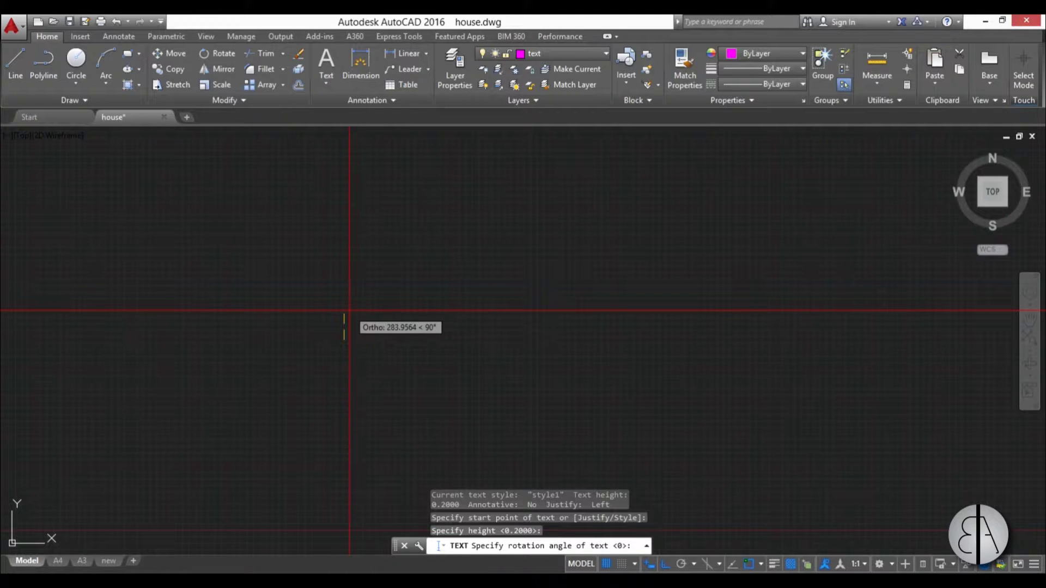
pyautogui.press('Return')
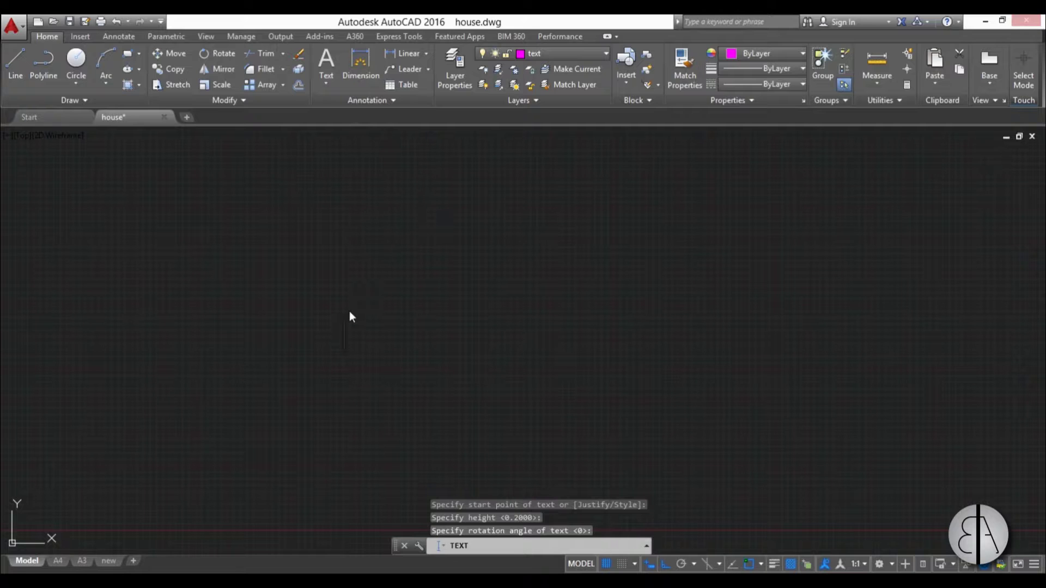
pyautogui.write('balkan')
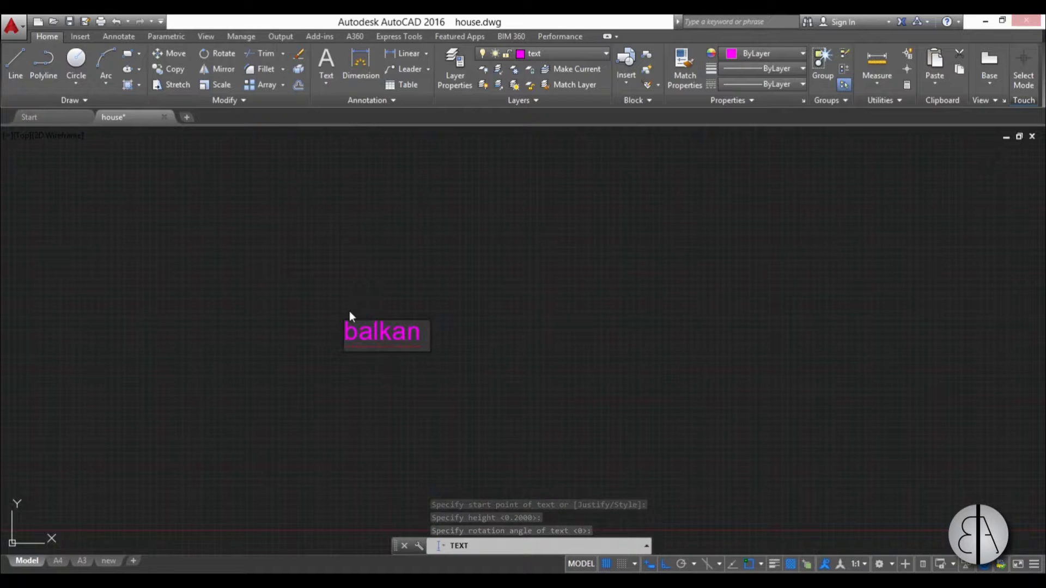
pyautogui.write(' architec')
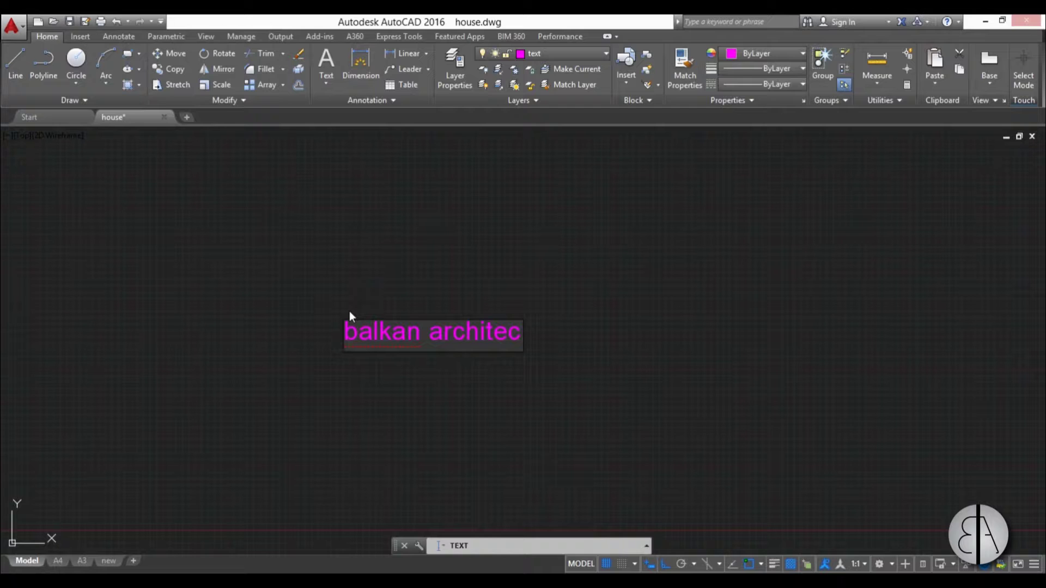
pyautogui.write('t')
pyautogui.press('Return')
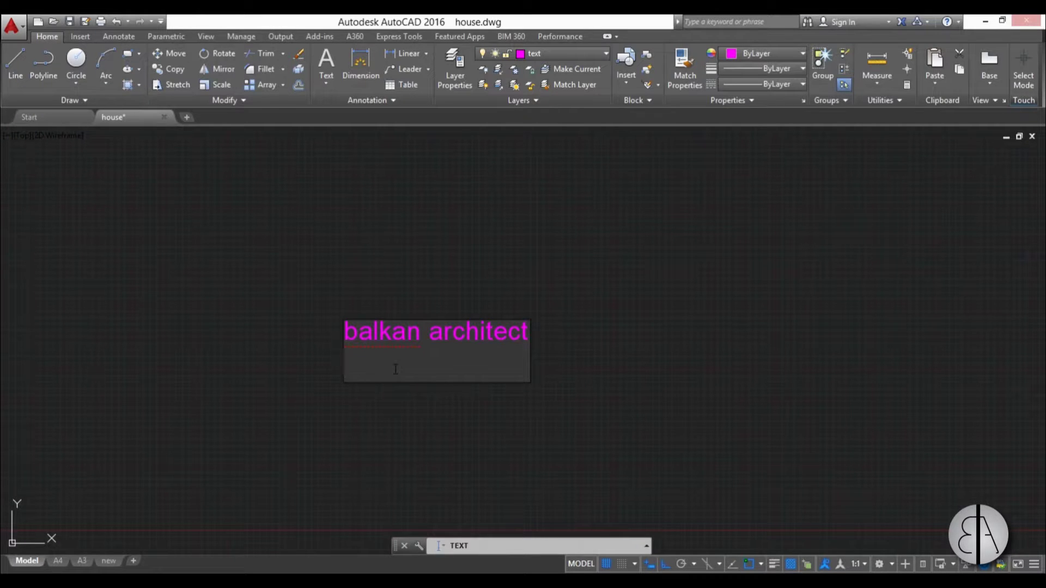
pyautogui.press('Return')
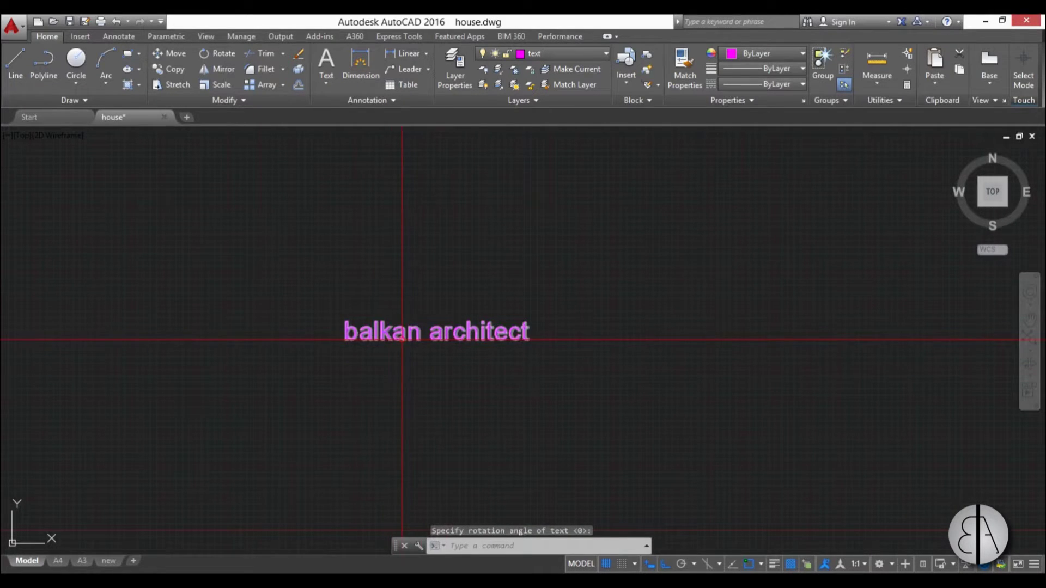
# Move the "balkan architect" text diagonally up and to the right by its insertion point, with Ortho off
pyautogui.click(375, 336)
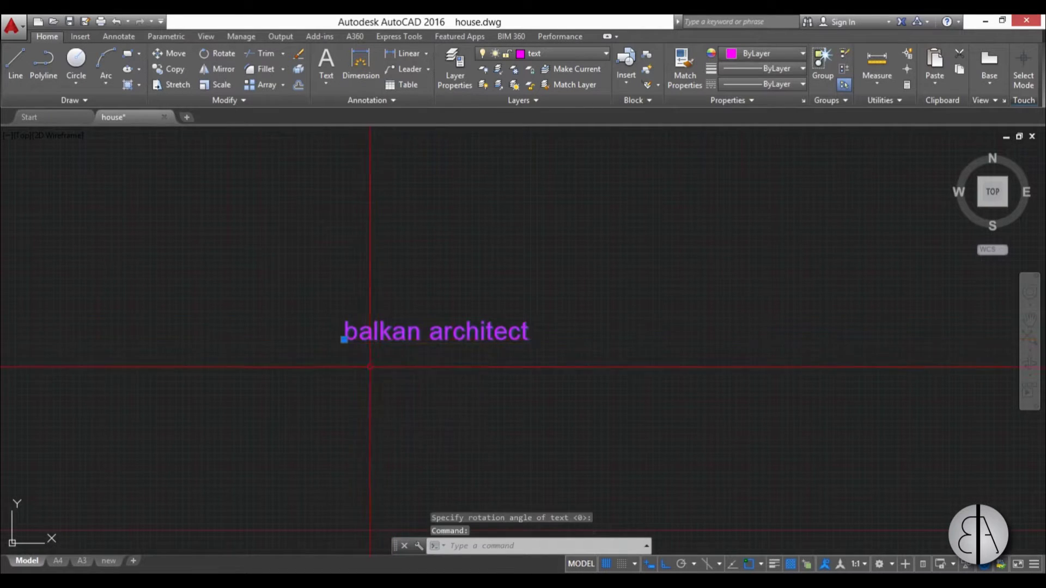
pyautogui.click(344, 339)
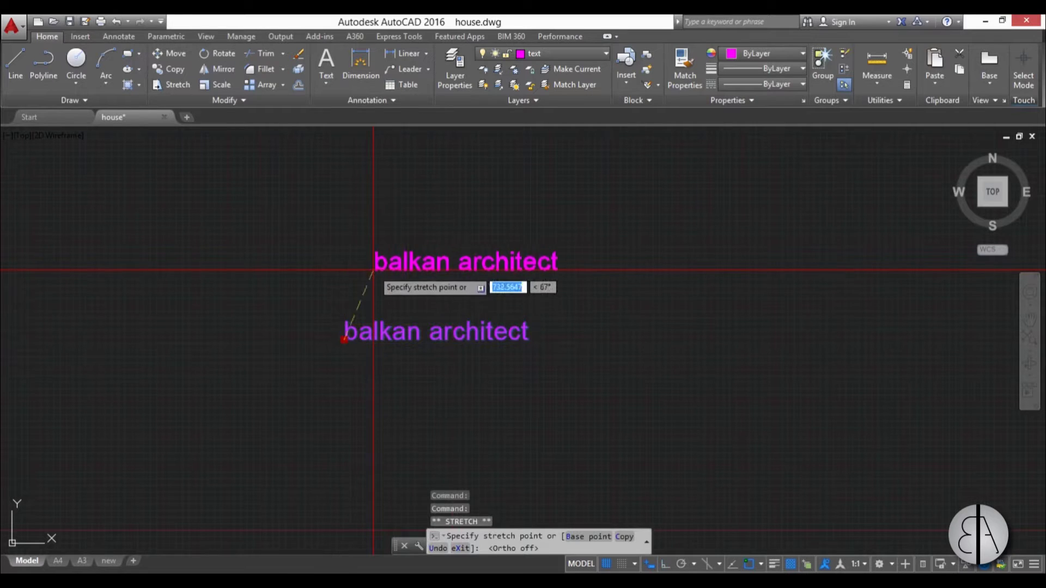
pyautogui.click(398, 284)
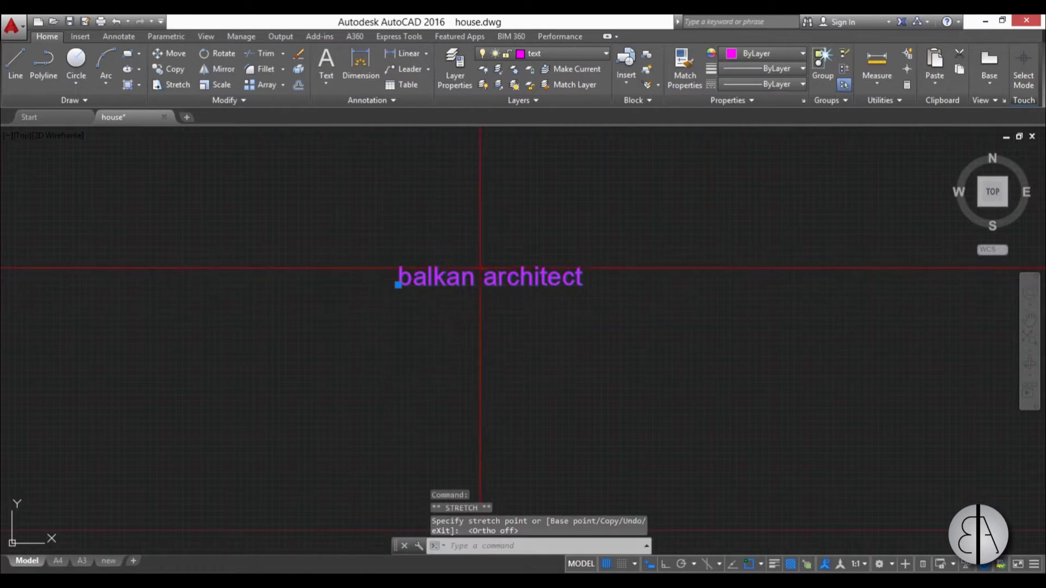
# Open the "balkan architect" text for editing and exit without altering its wording
pyautogui.doubleClick(455, 282)
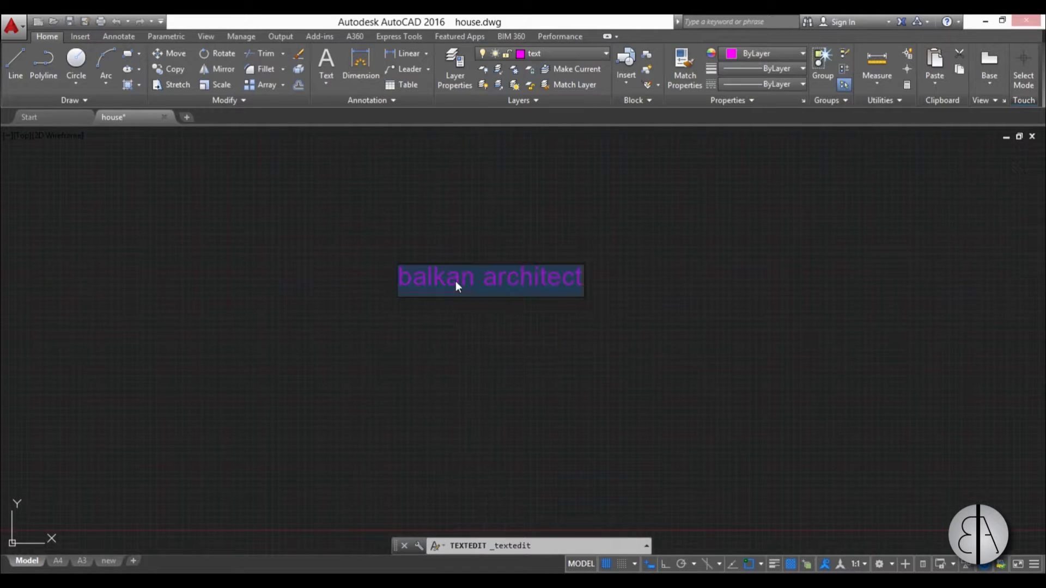
pyautogui.click(575, 281)
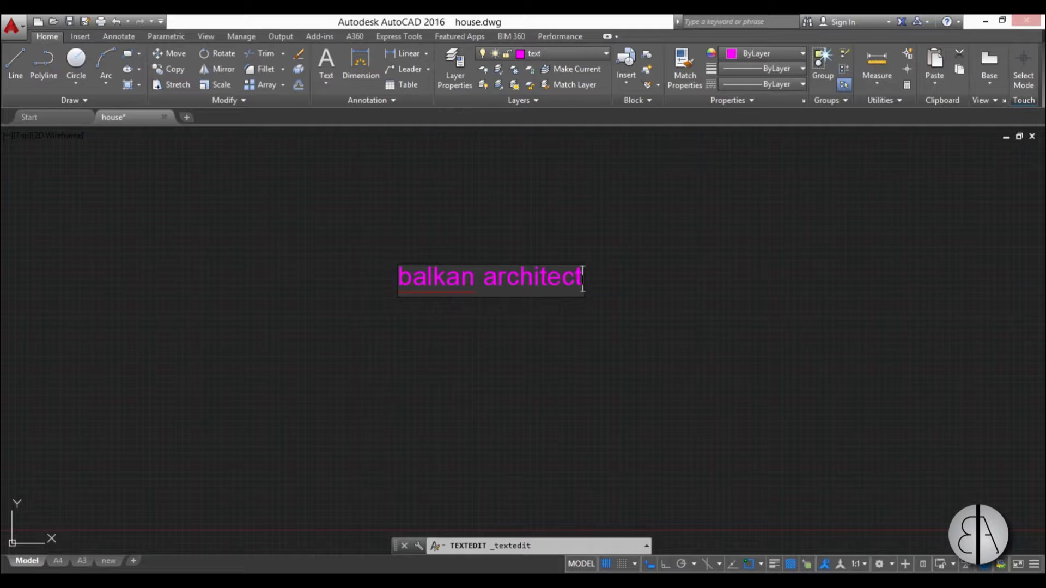
pyautogui.press('Return')
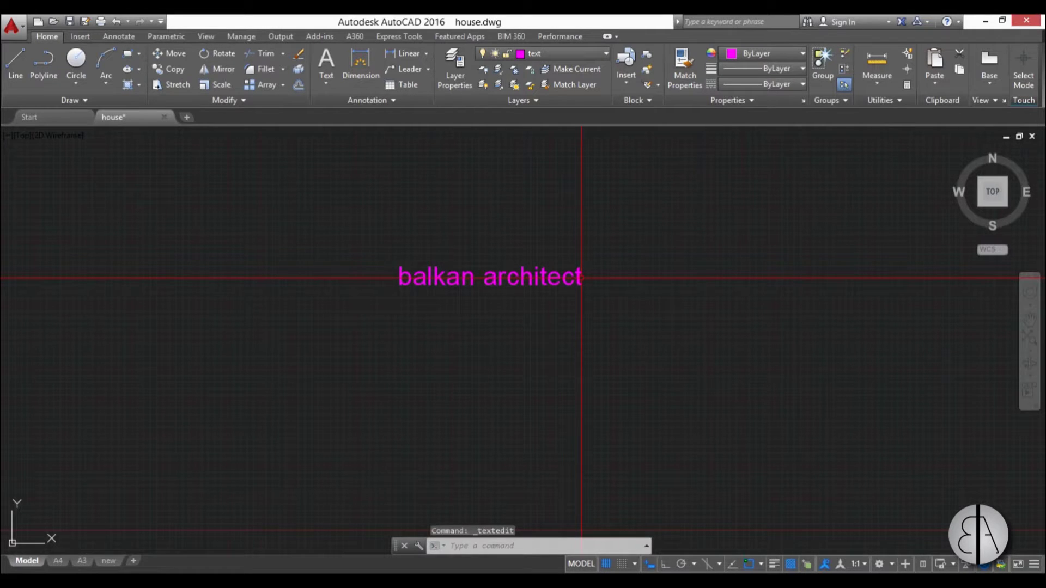
# Start a multiline text and define its frame in the empty area right of the "balkan architect" text
pyautogui.moveTo(565, 325); pyautogui.dragTo(22, 338, button='middle')
pyautogui.moveTo(310, 341)
pyautogui.mouseDown(button='middle')
pyautogui.moveTo(267, 328)
pyautogui.moveTo(280, 338)
pyautogui.moveTo(297, 321)
pyautogui.mouseUp(button='middle')
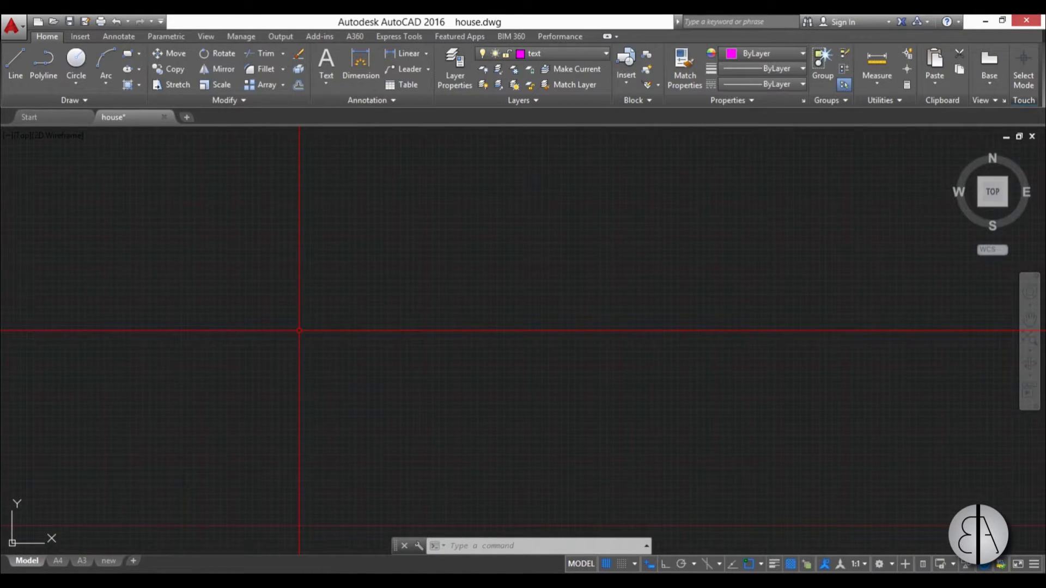
pyautogui.write('MT')
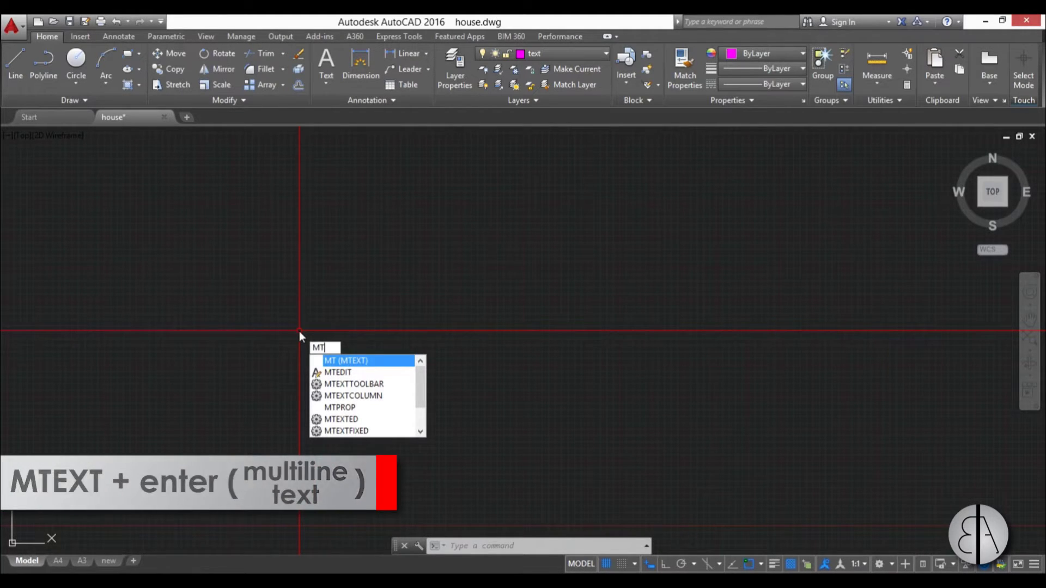
pyautogui.press('Return')
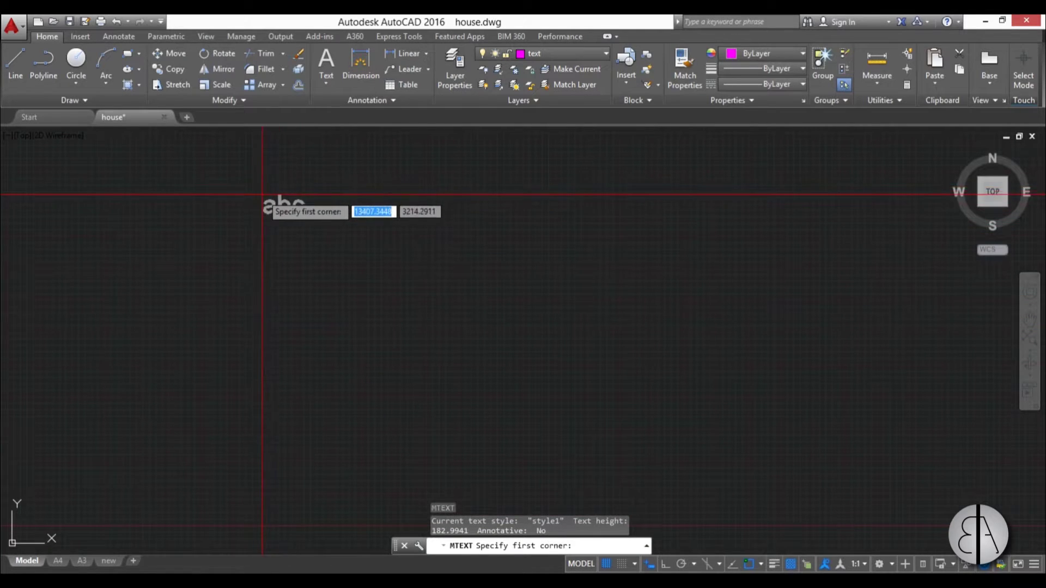
pyautogui.click(287, 177)
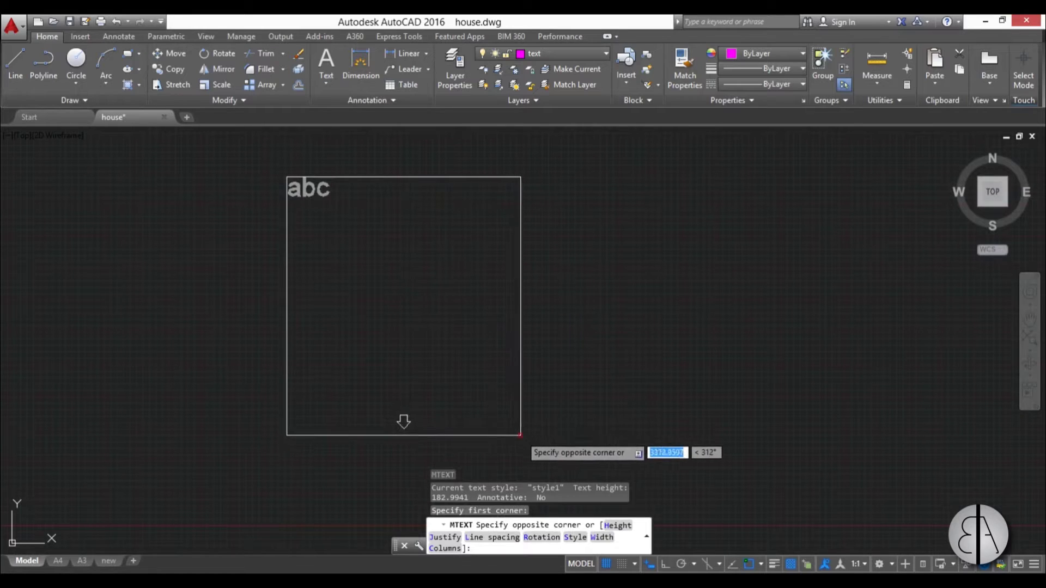
pyautogui.scroll(-3, 522, 435)
pyautogui.moveTo(522, 434); pyautogui.dragTo(502, 391, button='middle')
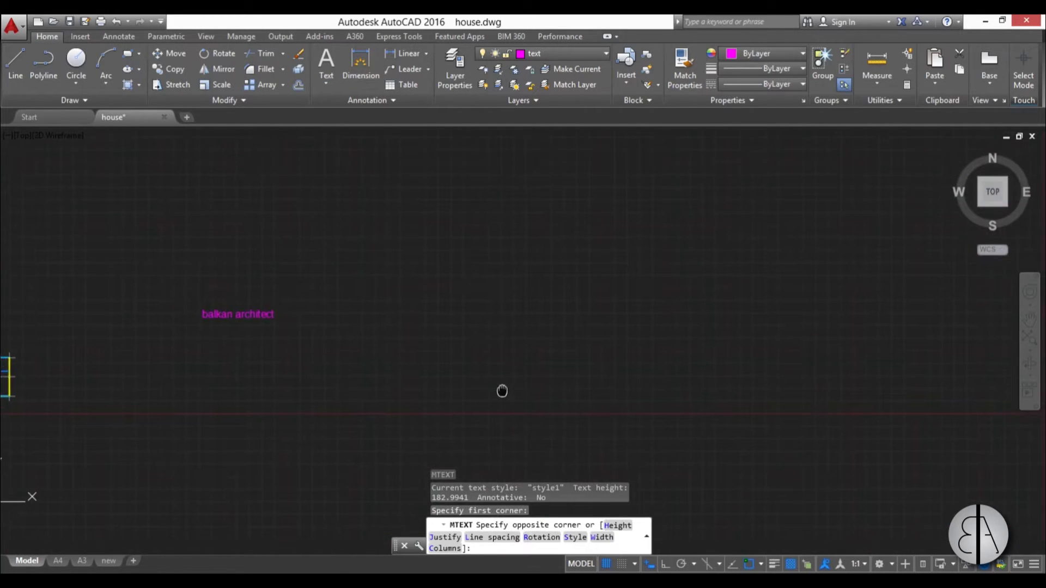
pyautogui.scroll(2, 501, 391)
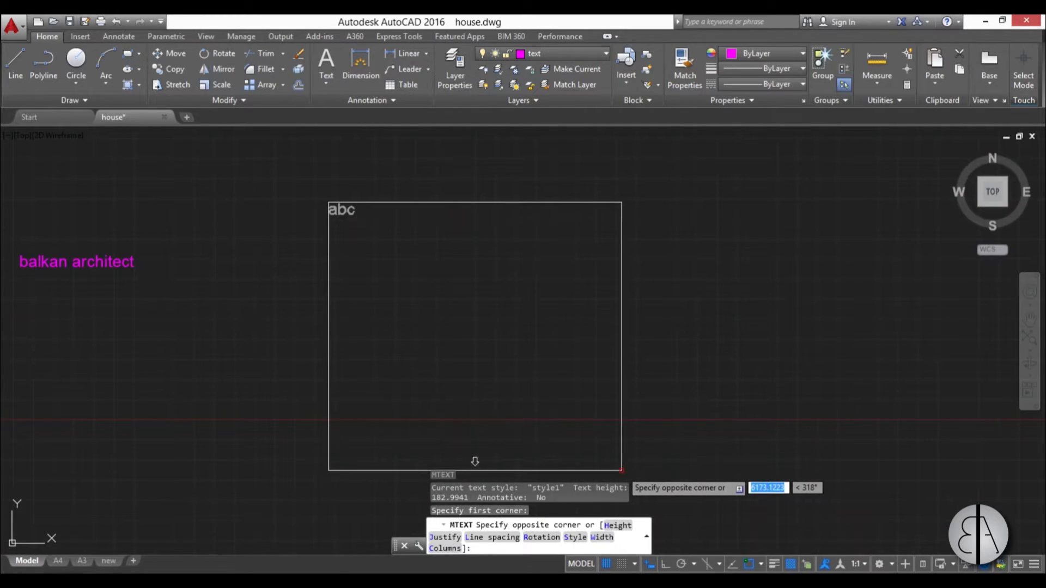
pyautogui.click(622, 471)
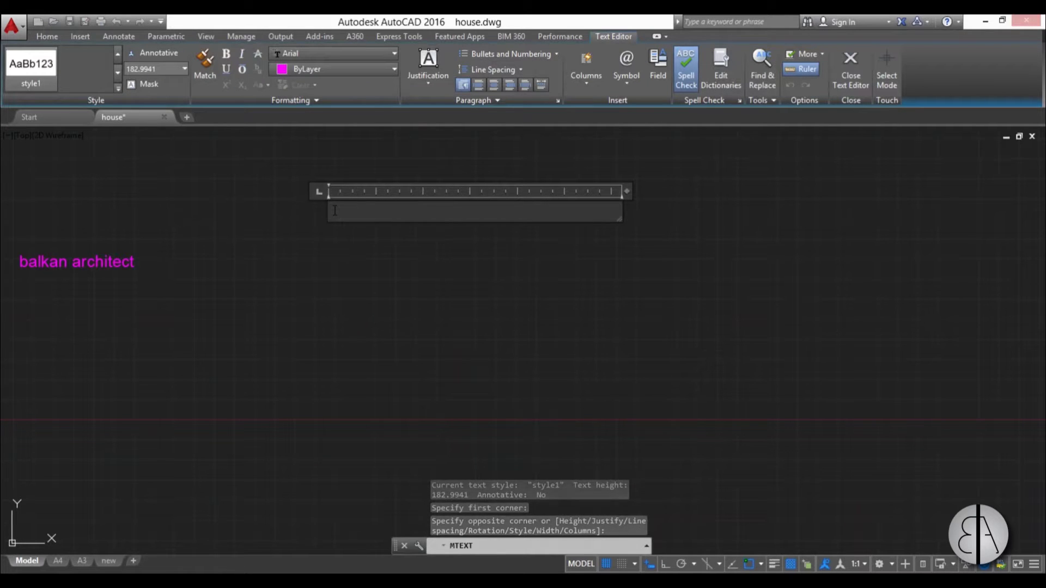
pyautogui.write('fgsfdgs')
pyautogui.press('BackSpace')
pyautogui.press('BackSpace')
pyautogui.press('BackSpace')
pyautogui.press('BackSpace')
pyautogui.press('BackSpace')
pyautogui.press('BackSpace')
pyautogui.press('BackSpace')
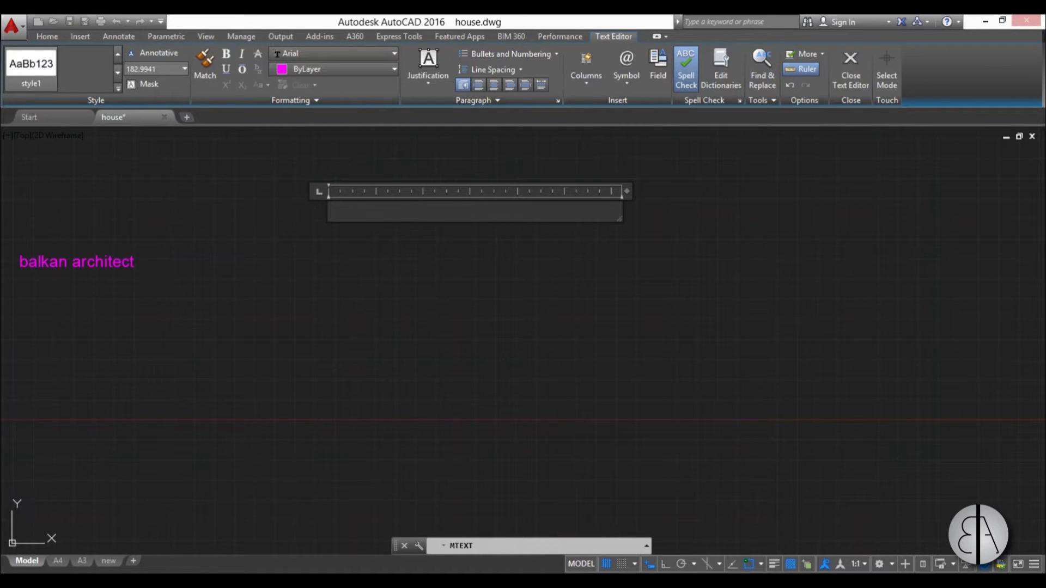
# Switch to the browser, copy the first two Lorem Ipsum paragraphs, and paste them into the multiline text in AutoCAD
pyautogui.hotkey('alt', 'Tab')
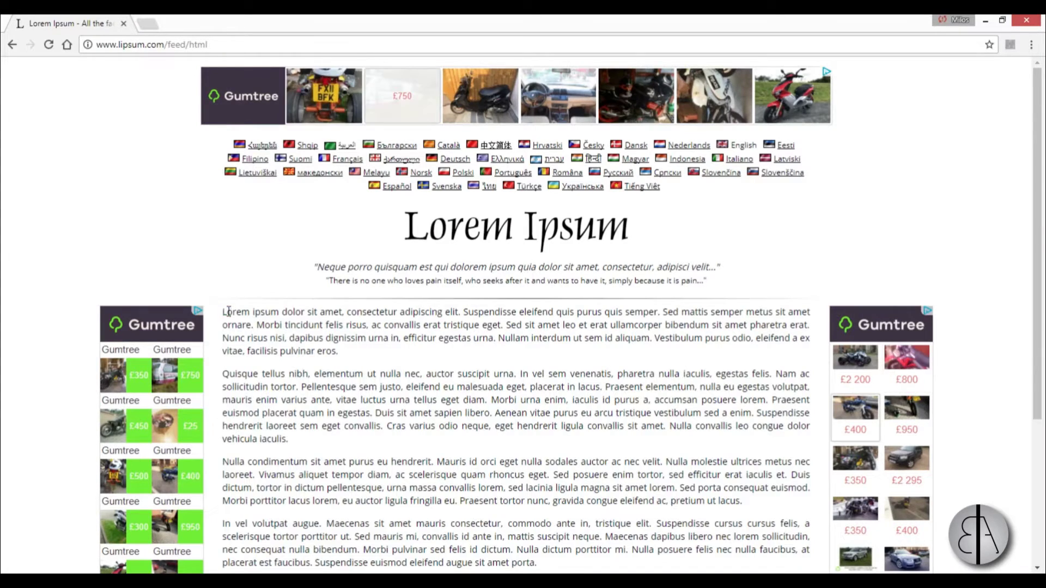
pyautogui.moveTo(223, 315); pyautogui.dragTo(293, 445)
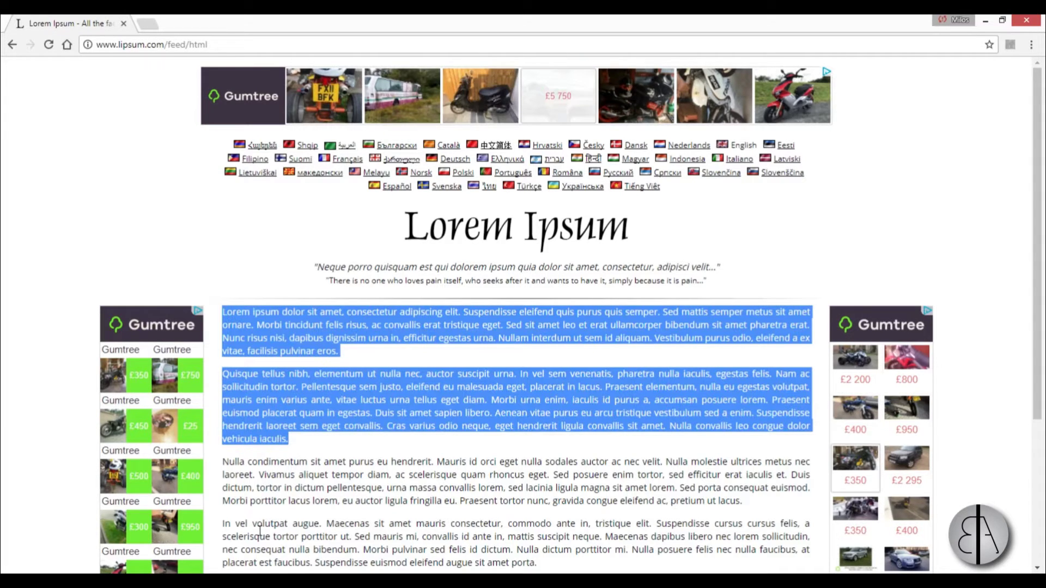
pyautogui.hotkey('alt', 'Tab')
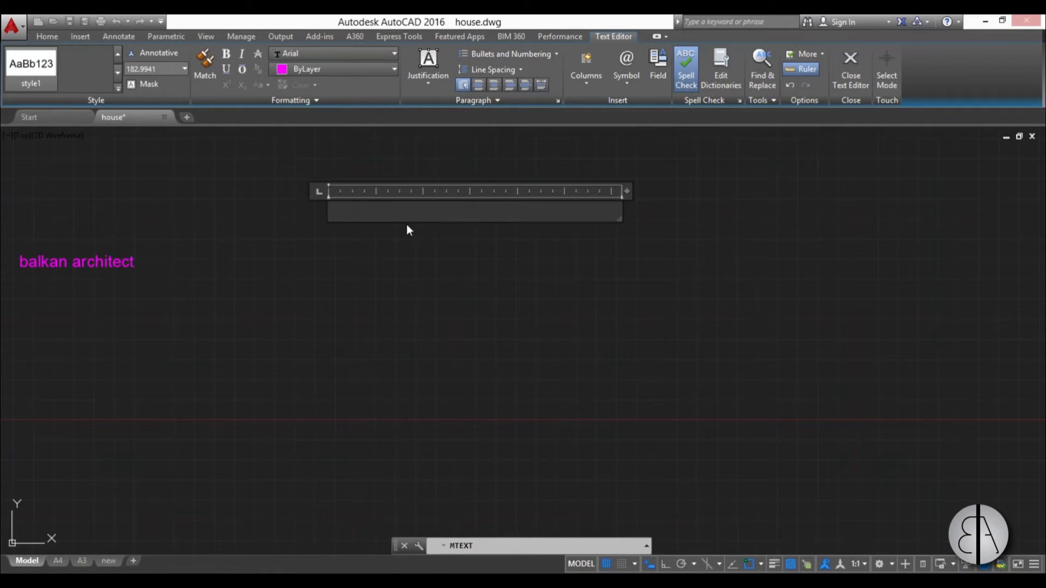
pyautogui.hotkey('ctrl', 'v')
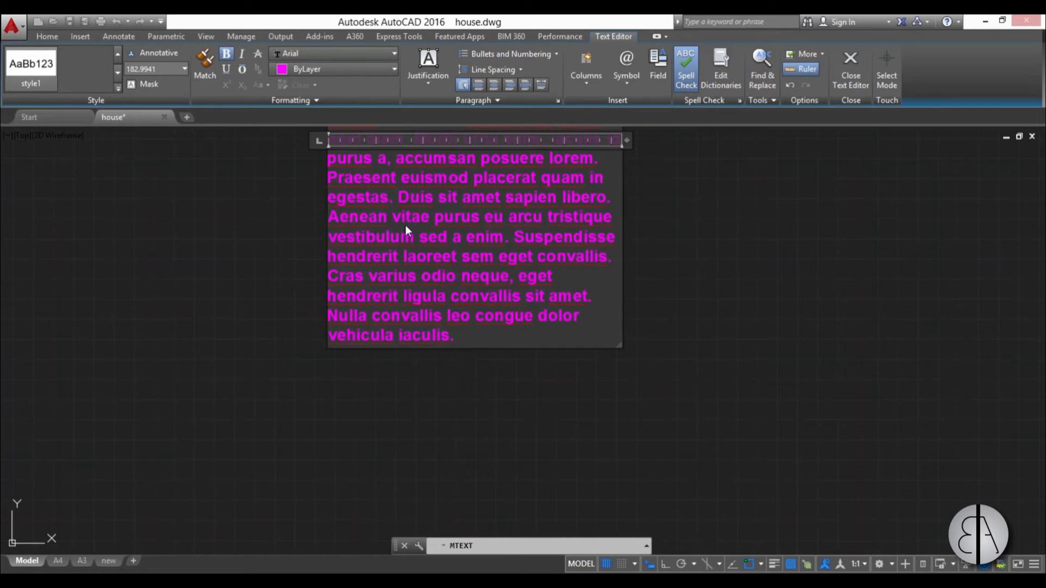
# Widen the multiline text frame so the pasted paragraphs wrap into longer lines, and finish editing the text
pyautogui.scroll(-2, 443, 390)
pyautogui.press('alt')
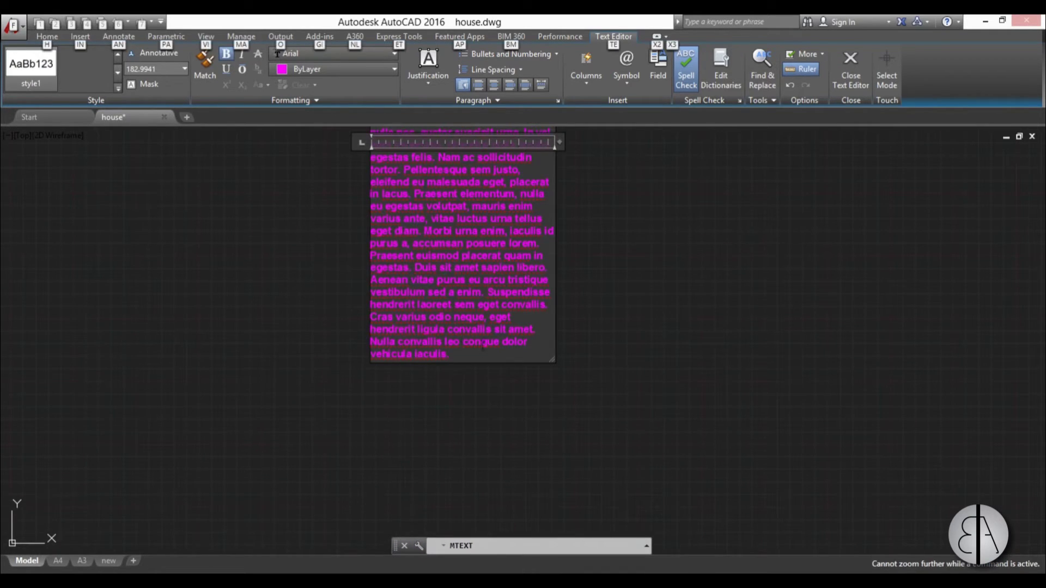
pyautogui.scroll(3, 482, 343)
pyautogui.scroll(-5, 475, 403)
pyautogui.scroll(4, 456, 398)
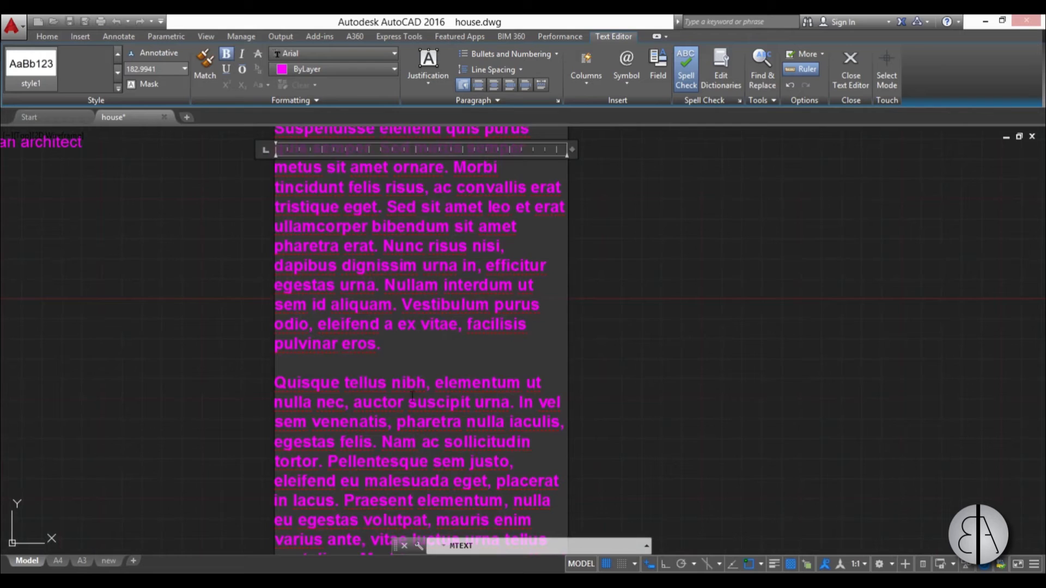
pyautogui.scroll(-2, 436, 354)
pyautogui.scroll(-2, 418, 350)
pyautogui.moveTo(418, 350); pyautogui.dragTo(420, 340, button='middle')
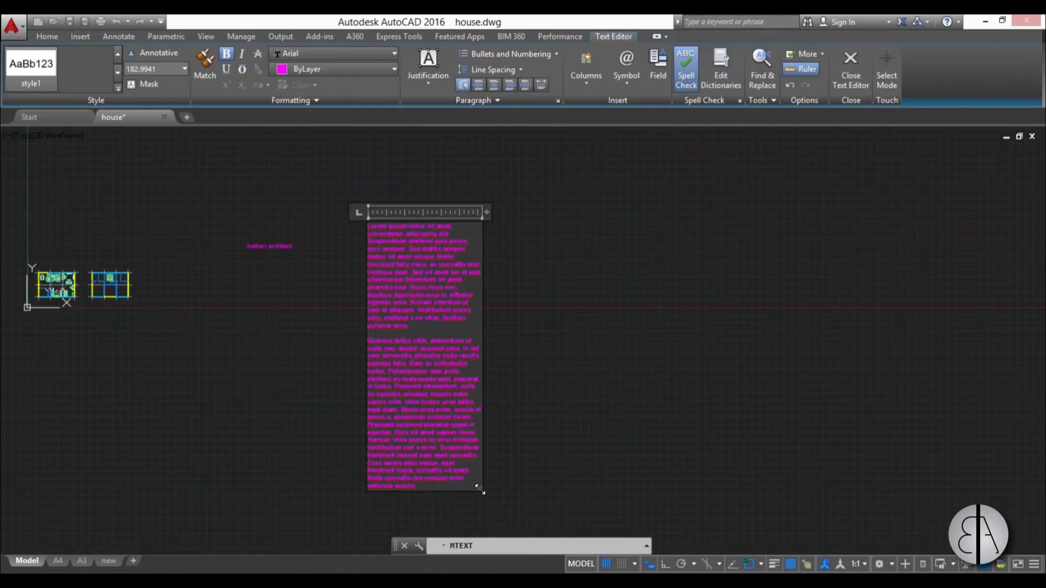
pyautogui.moveTo(479, 488); pyautogui.dragTo(526, 428)
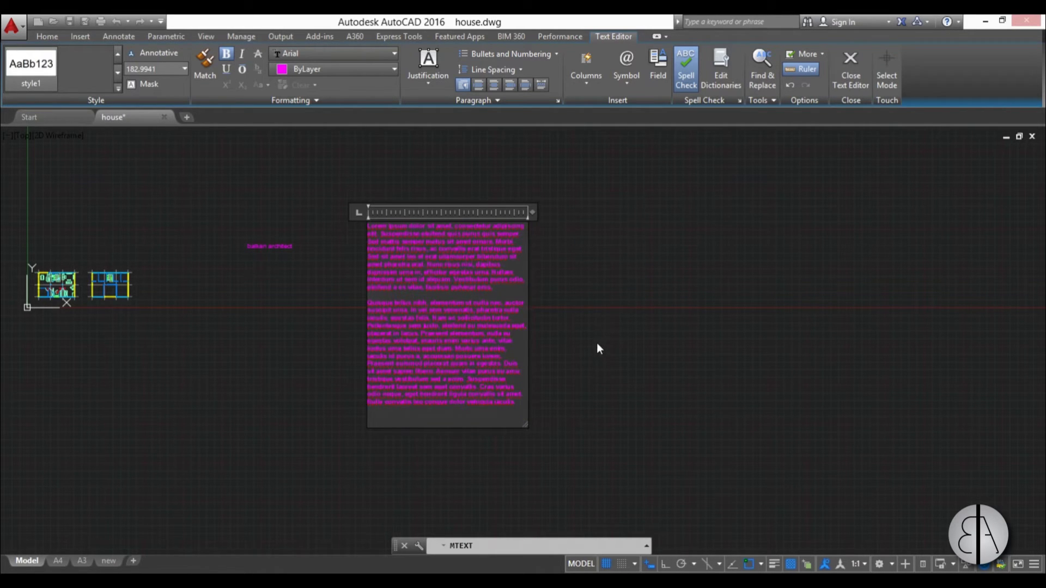
pyautogui.click(640, 357)
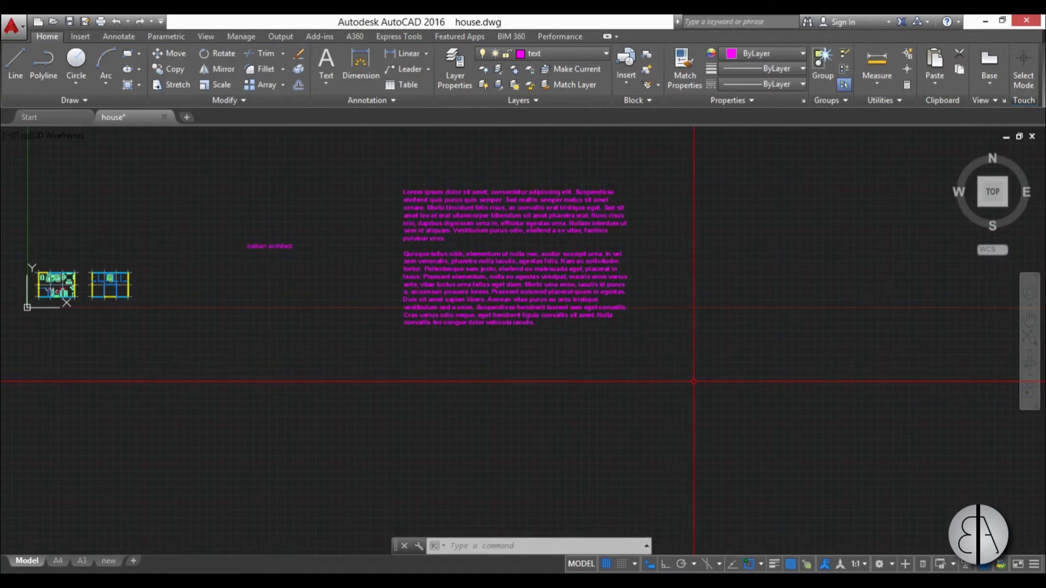
# Select the Lorem Ipsum multiline text and move it down and to the left by its insertion point
pyautogui.click(610, 382)
pyautogui.click(472, 243)
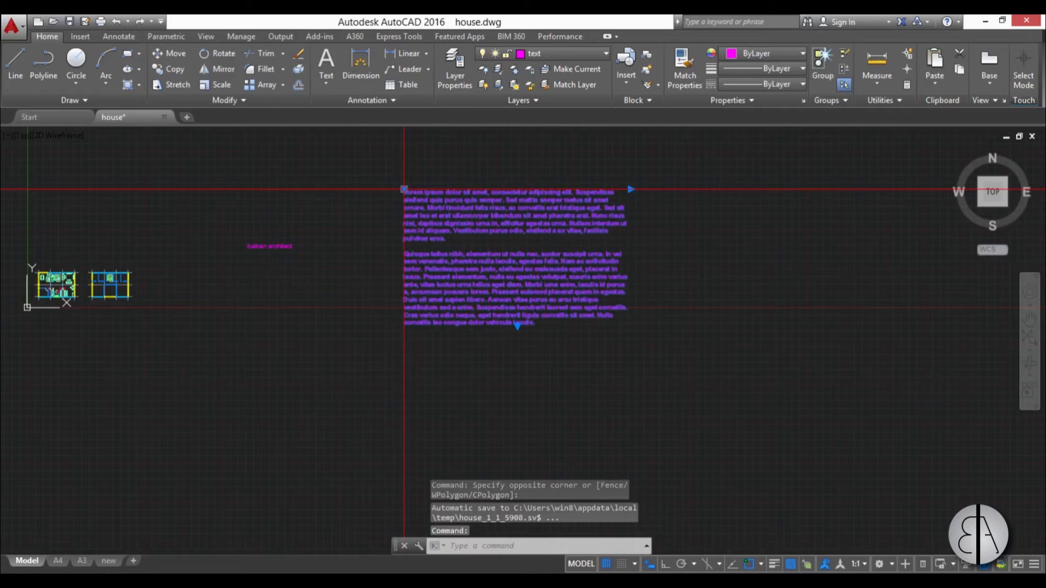
pyautogui.click(403, 189)
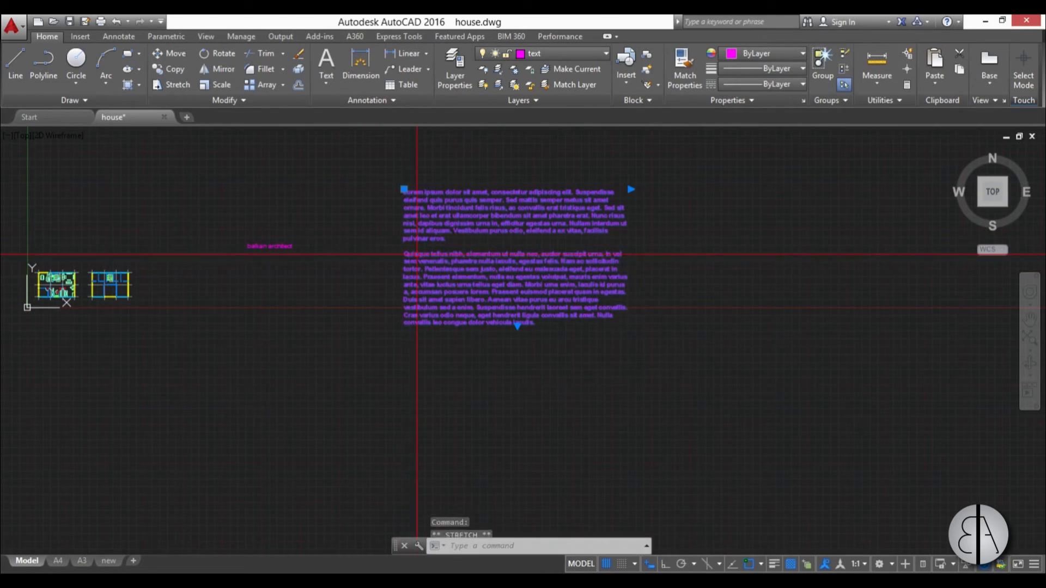
pyautogui.click(357, 316)
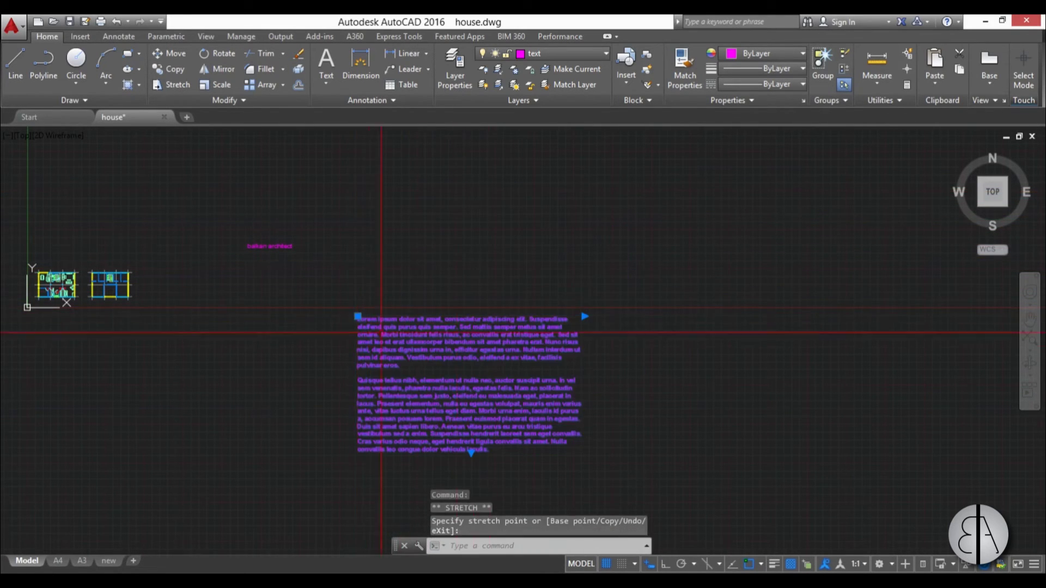
# Stretch the lower boundary of the Lorem Ipsum text frame down, well below the last paragraph
pyautogui.moveTo(554, 338); pyautogui.dragTo(562, 282, button='middle')
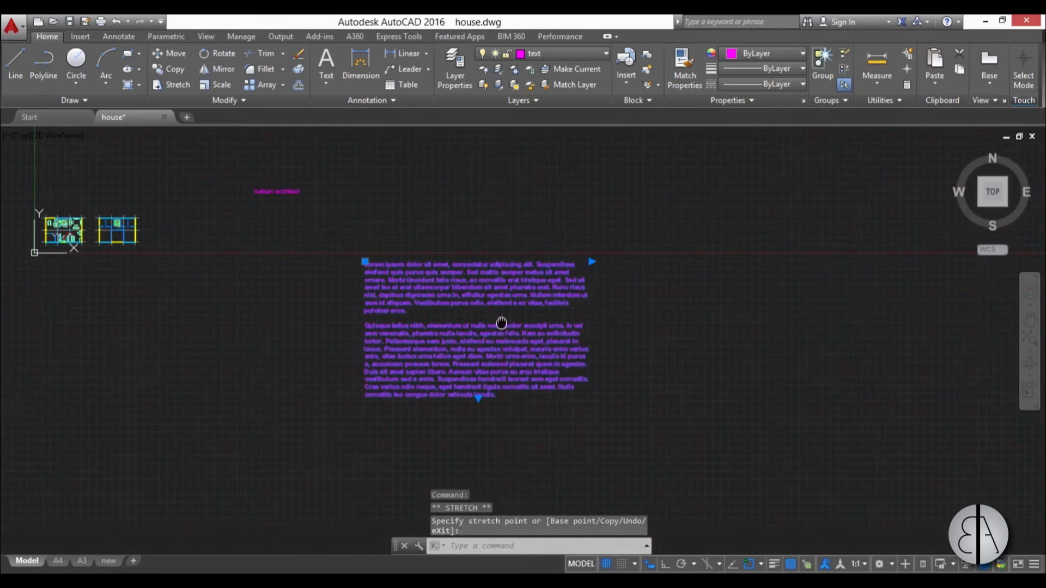
pyautogui.click(477, 397)
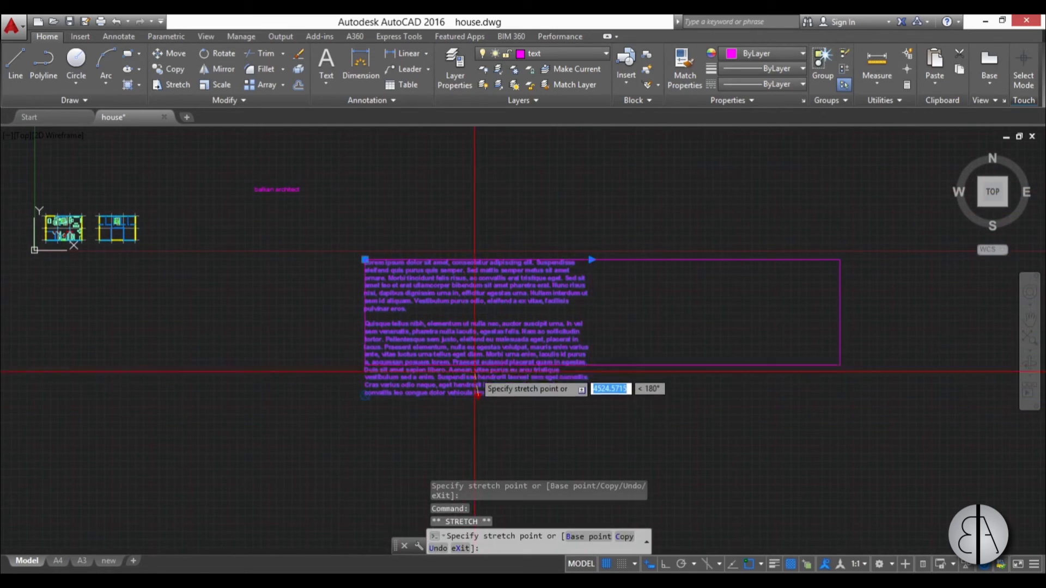
pyautogui.click(591, 415)
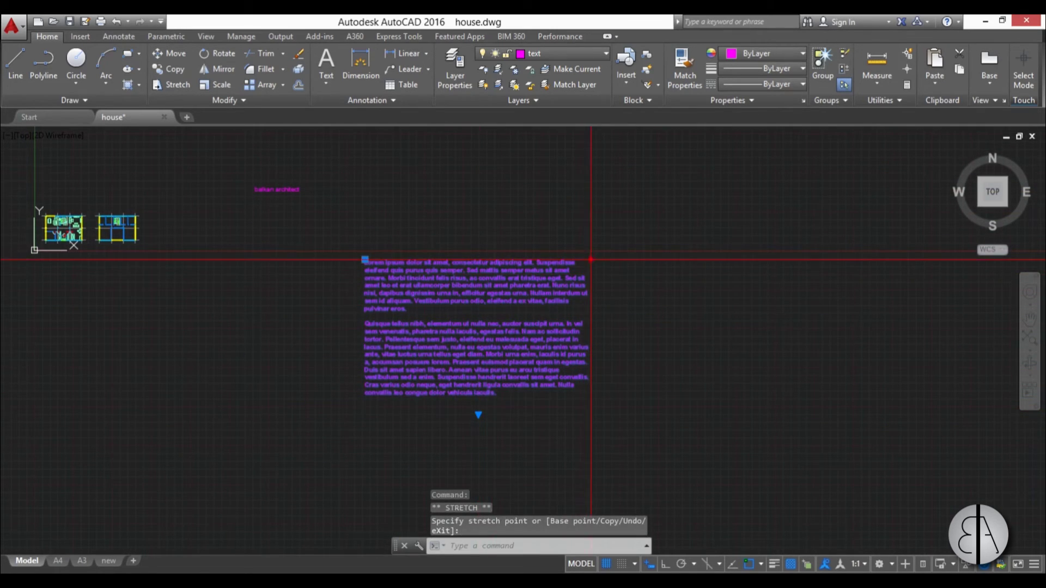
pyautogui.click(590, 259)
pyautogui.press('Escape')
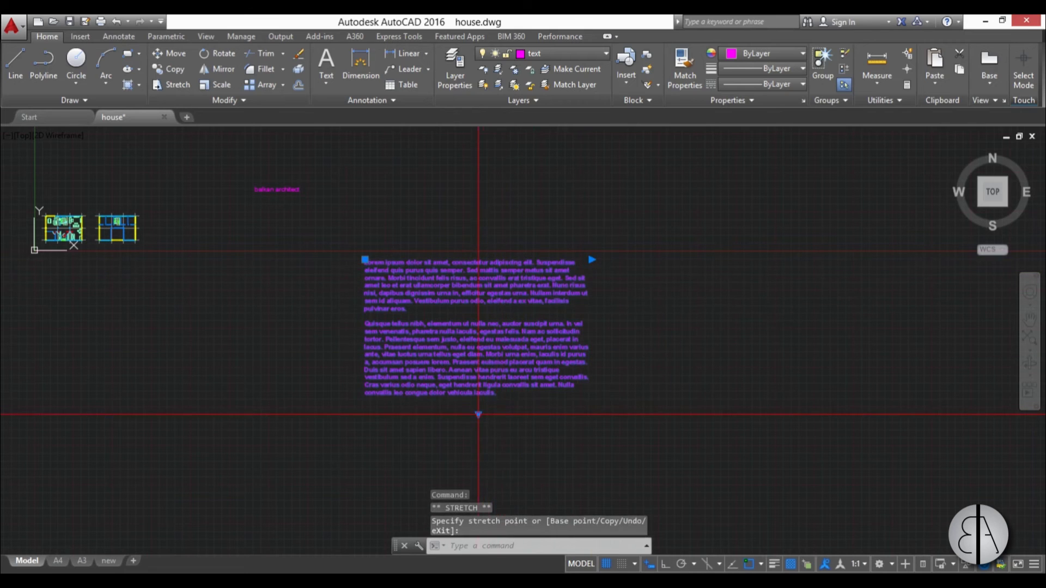
pyautogui.click(478, 415)
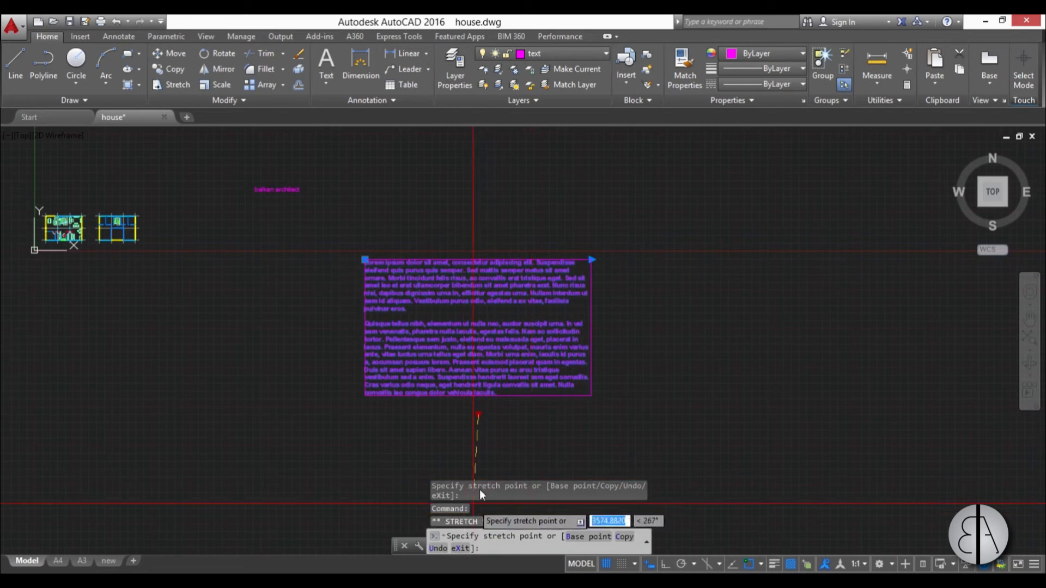
pyautogui.scroll(-3, 481, 218)
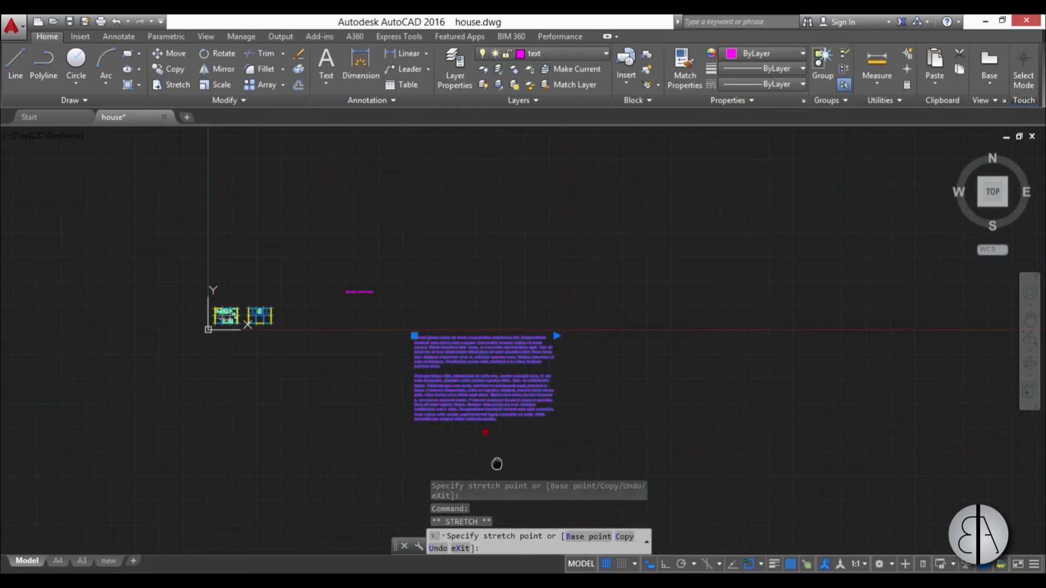
pyautogui.press('Escape')
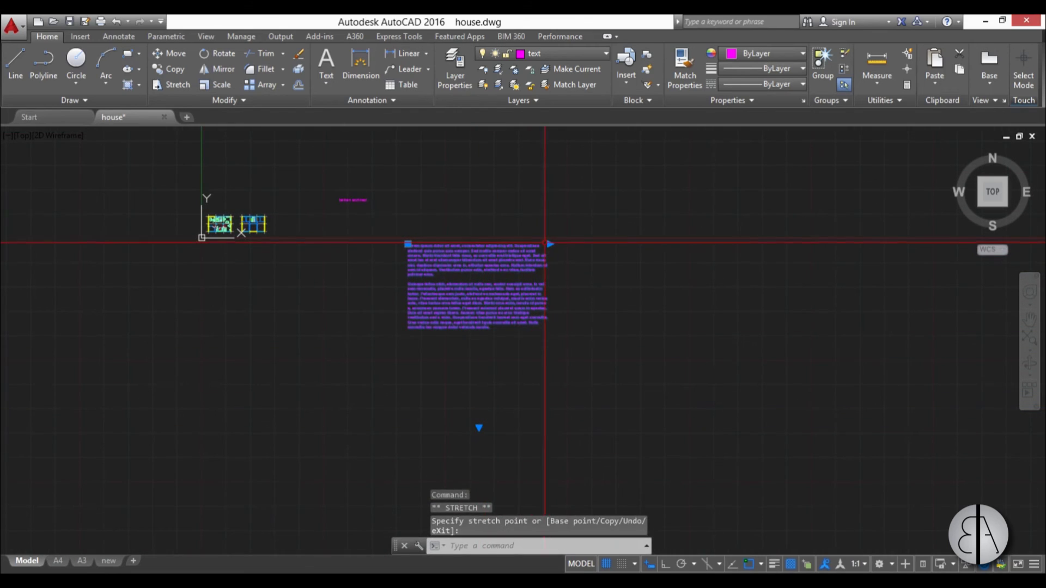
# Narrow the Lorem Ipsum text frame by about a third from its right edge, and clear the selection
pyautogui.click(550, 244)
pyautogui.press('Escape')
pyautogui.click(550, 244)
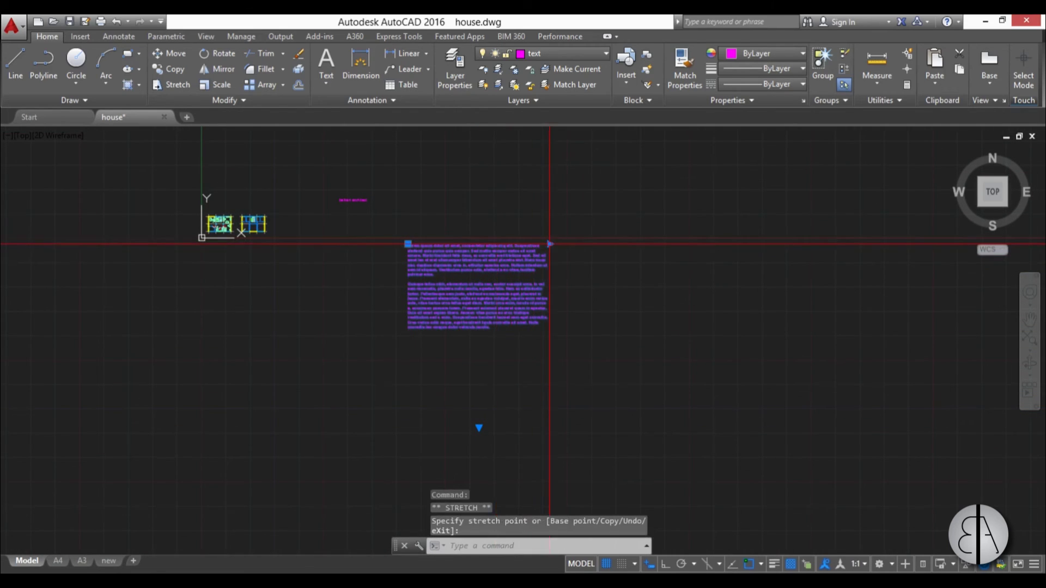
pyautogui.click(499, 233)
pyautogui.scroll(4, 444, 308)
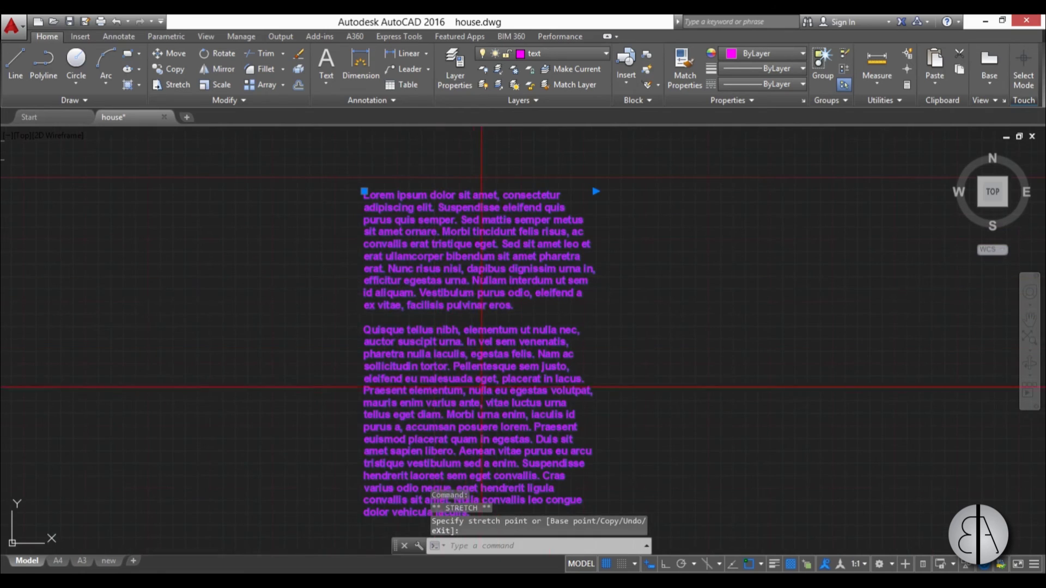
pyautogui.click(751, 350)
pyautogui.press('Escape')
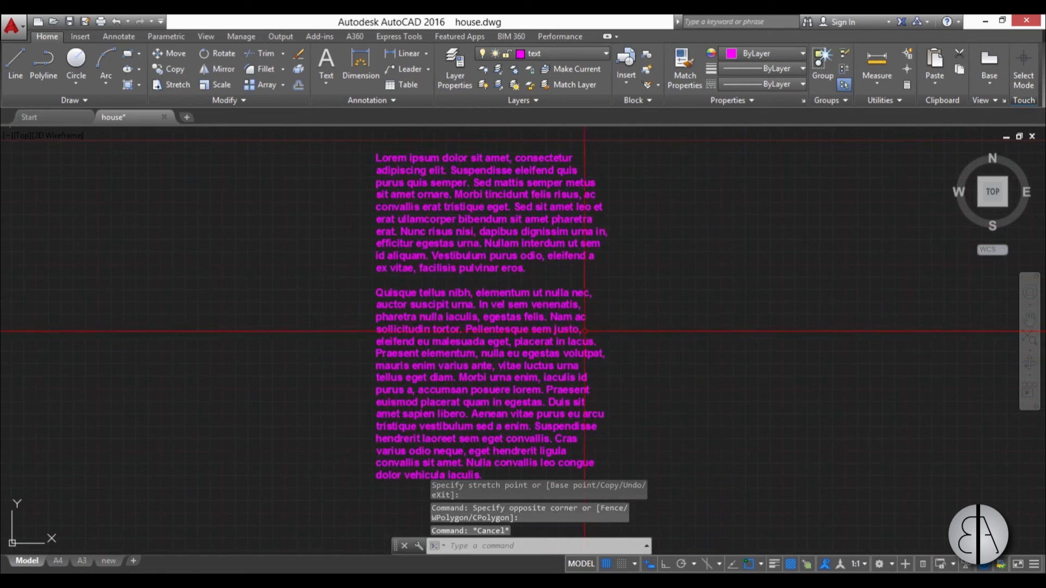
pyautogui.scroll(-4, 561, 326)
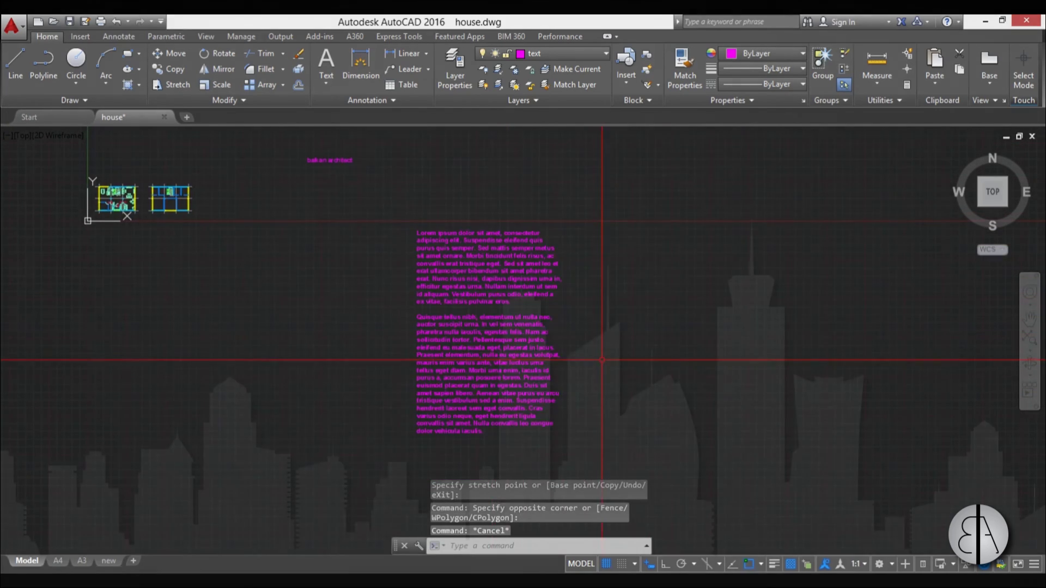